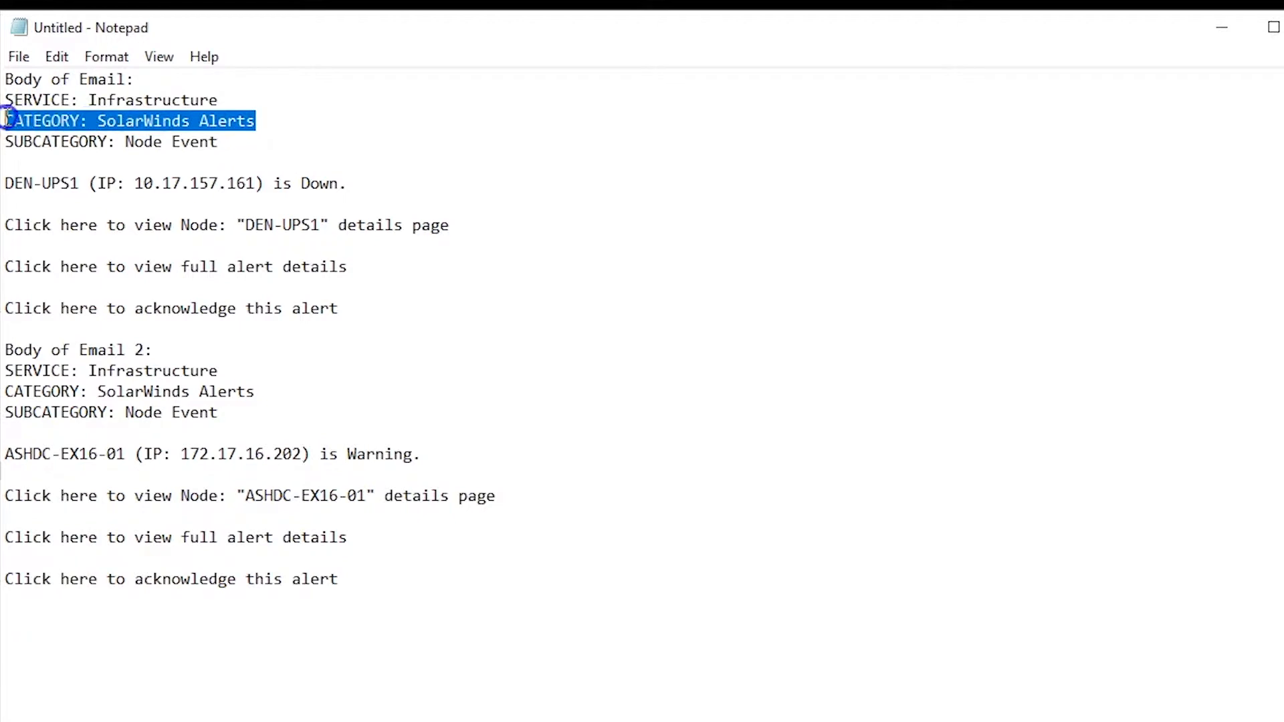
Step: Examine the first sample alert email's subcategory line and its node name, IP address and status
left_click_drag(231, 142, 6, 138)
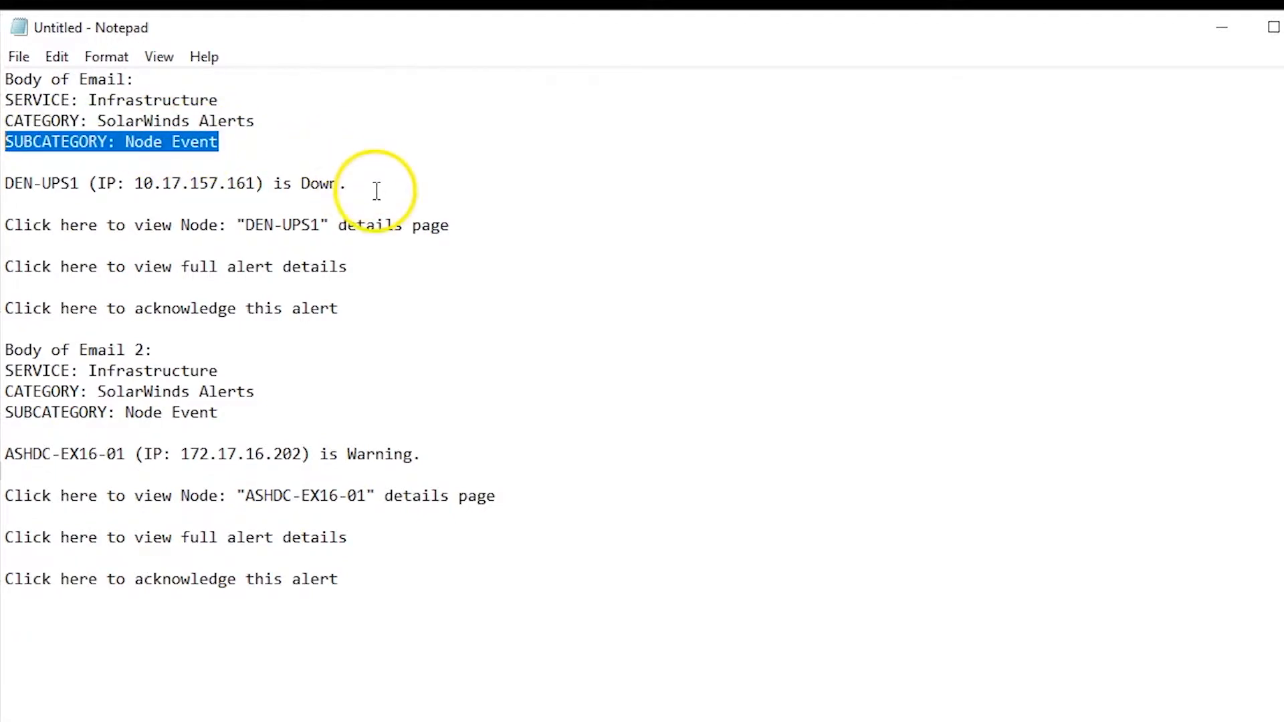
left_click_drag(367, 184, 3, 184)
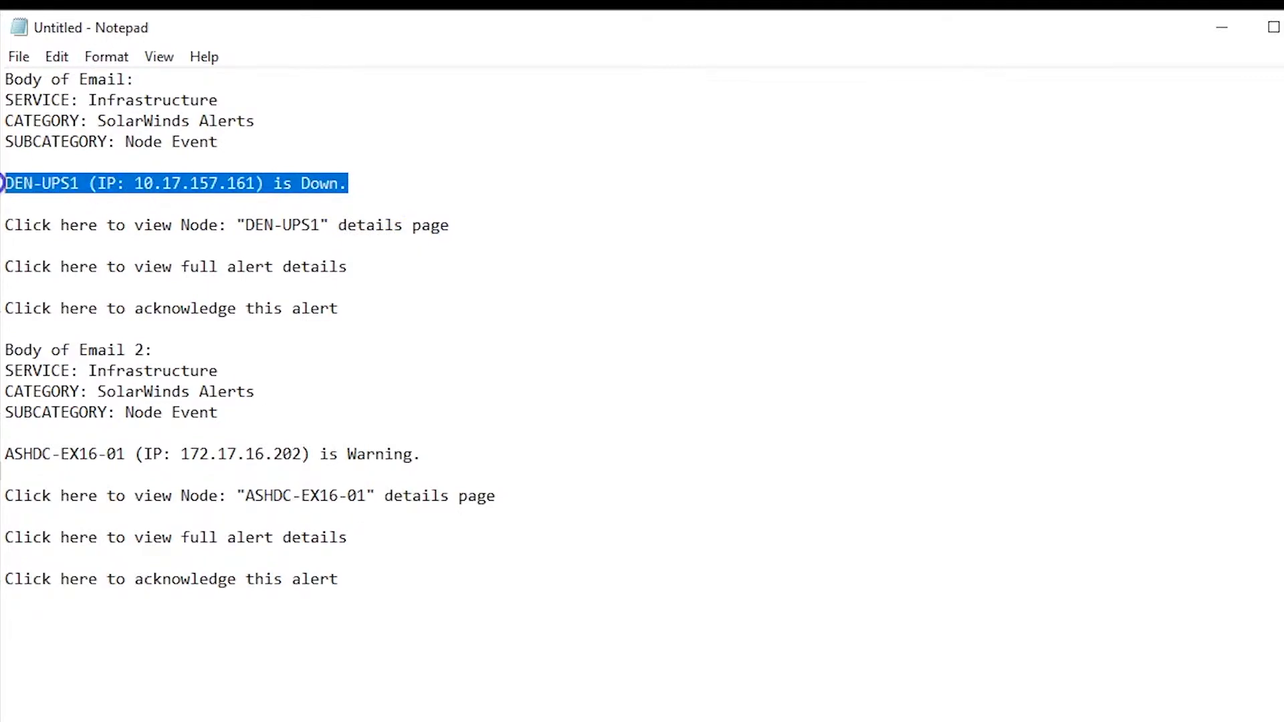
left_click(83, 188)
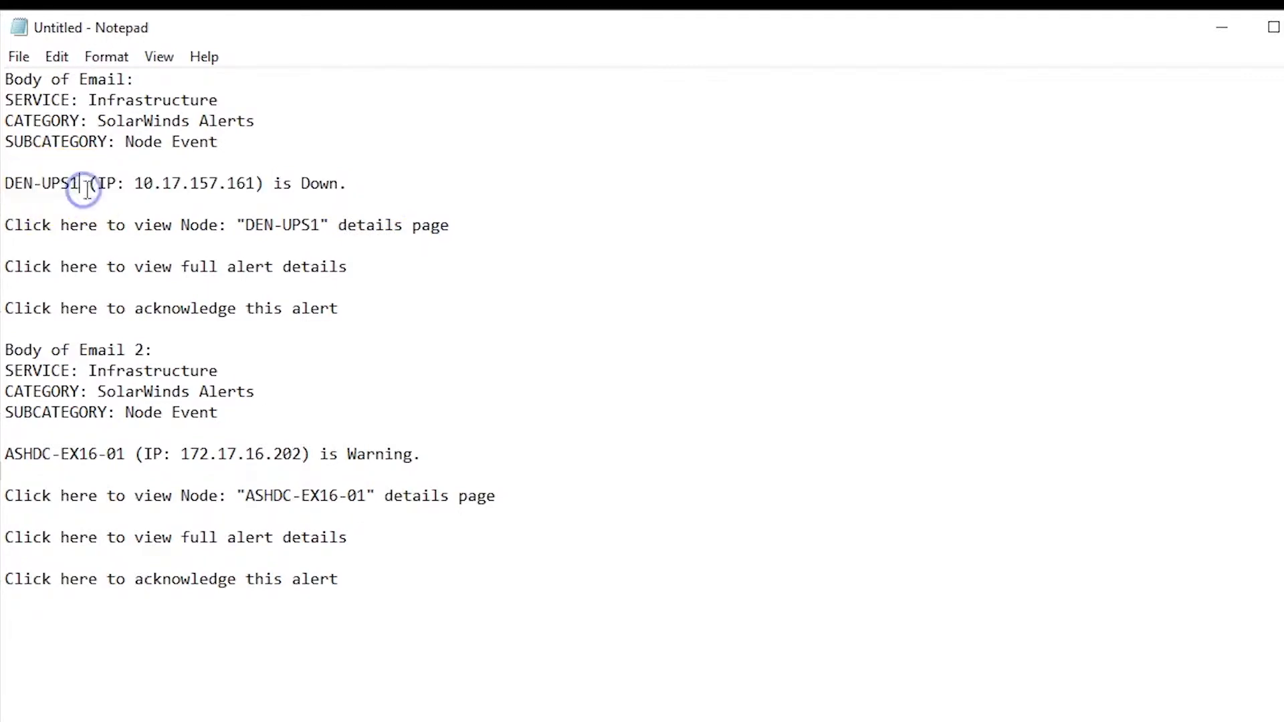
left_click_drag(257, 184, 123, 187)
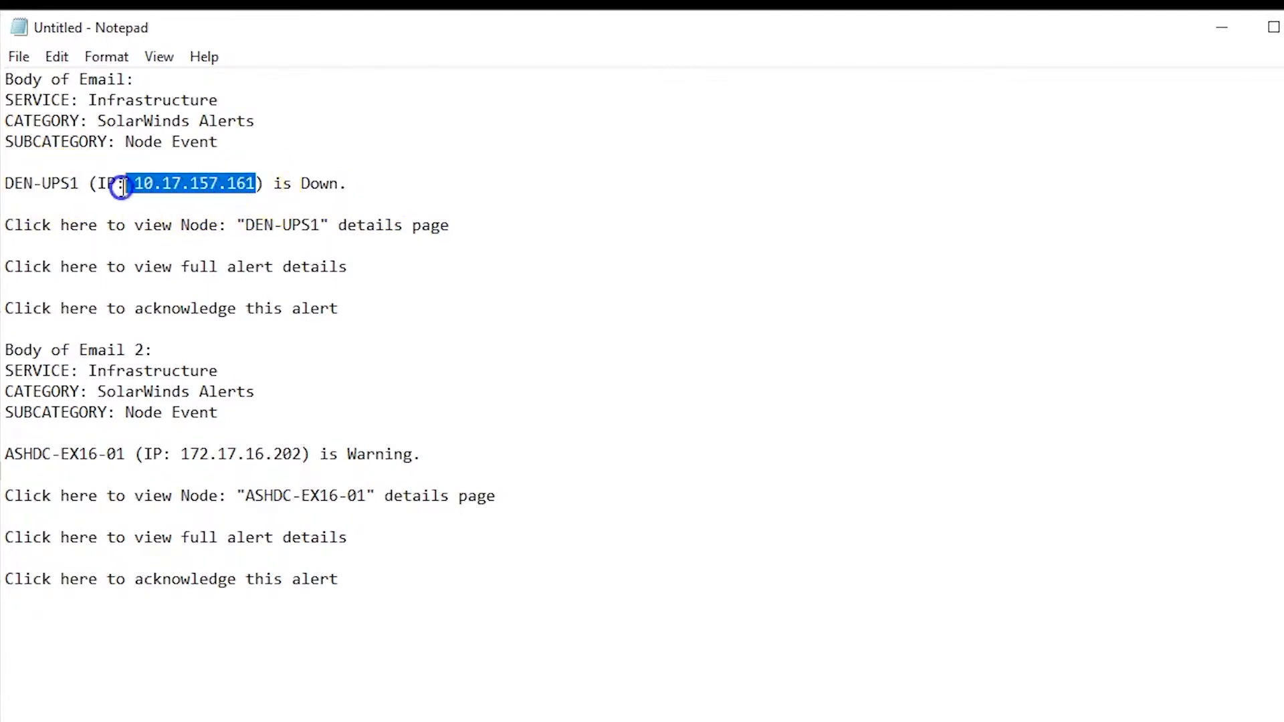
left_click(340, 183)
left_click_drag(340, 182, 293, 188)
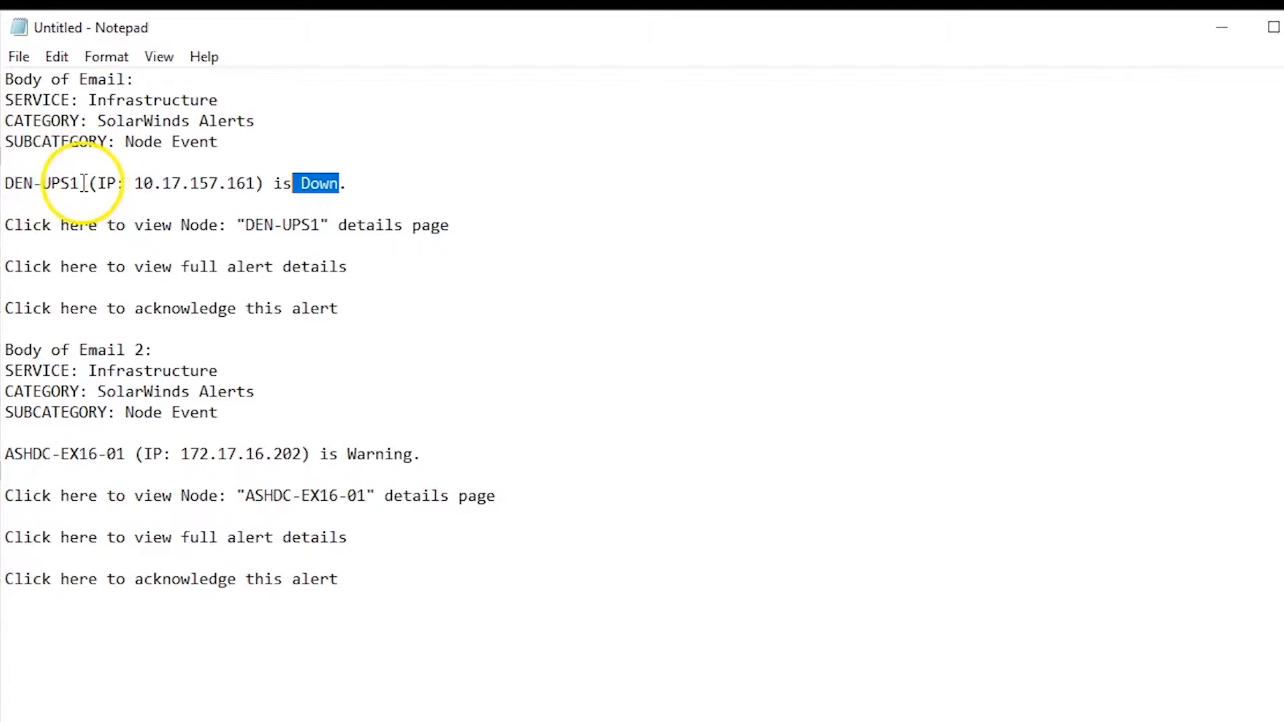
left_click_drag(80, 183, 5, 180)
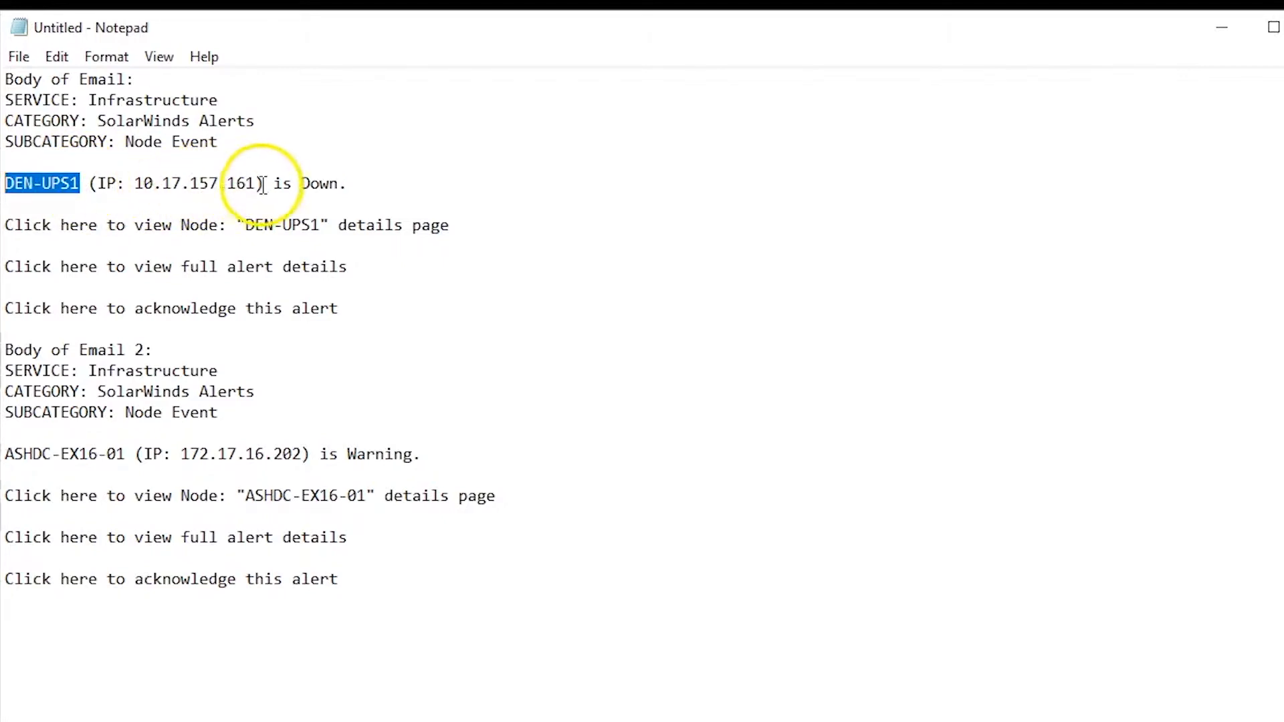
left_click(338, 185)
left_click_drag(339, 185, 300, 185)
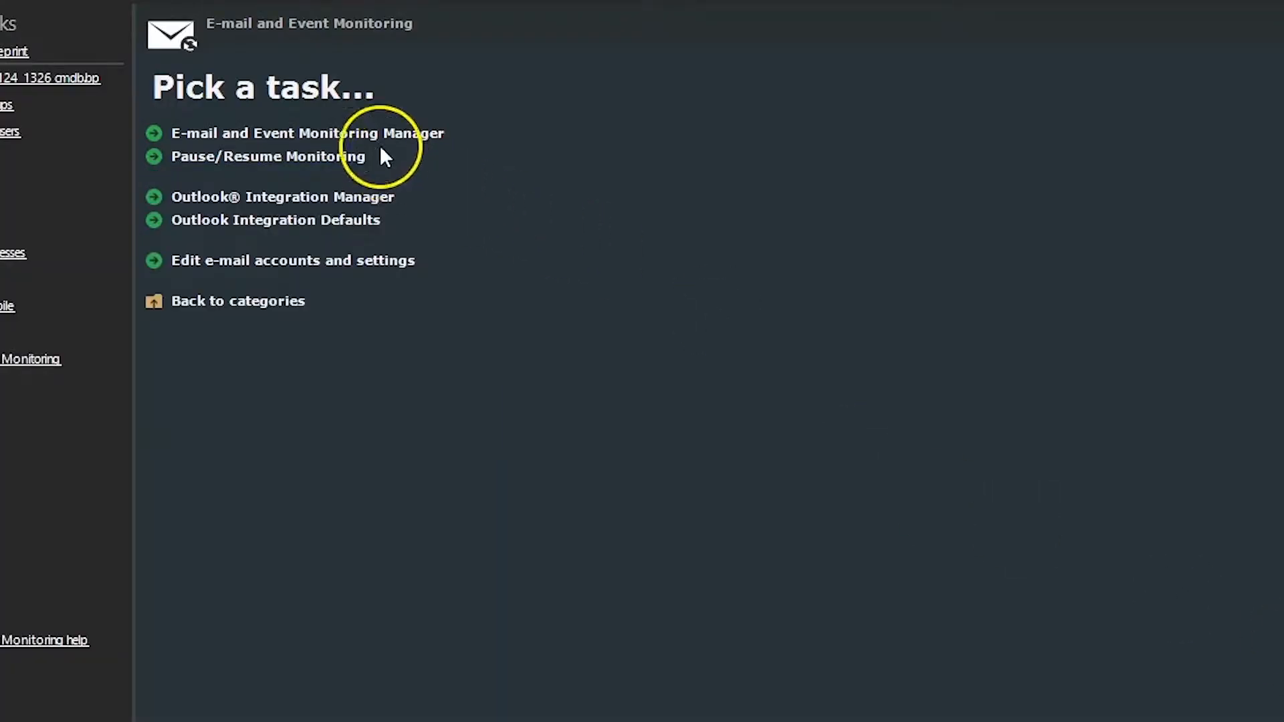
Step: Open the SolarWinds monitoring ALERT monitor in the E-mail and Event Monitoring Manager and disable attempting to find an existing record
left_click(375, 135)
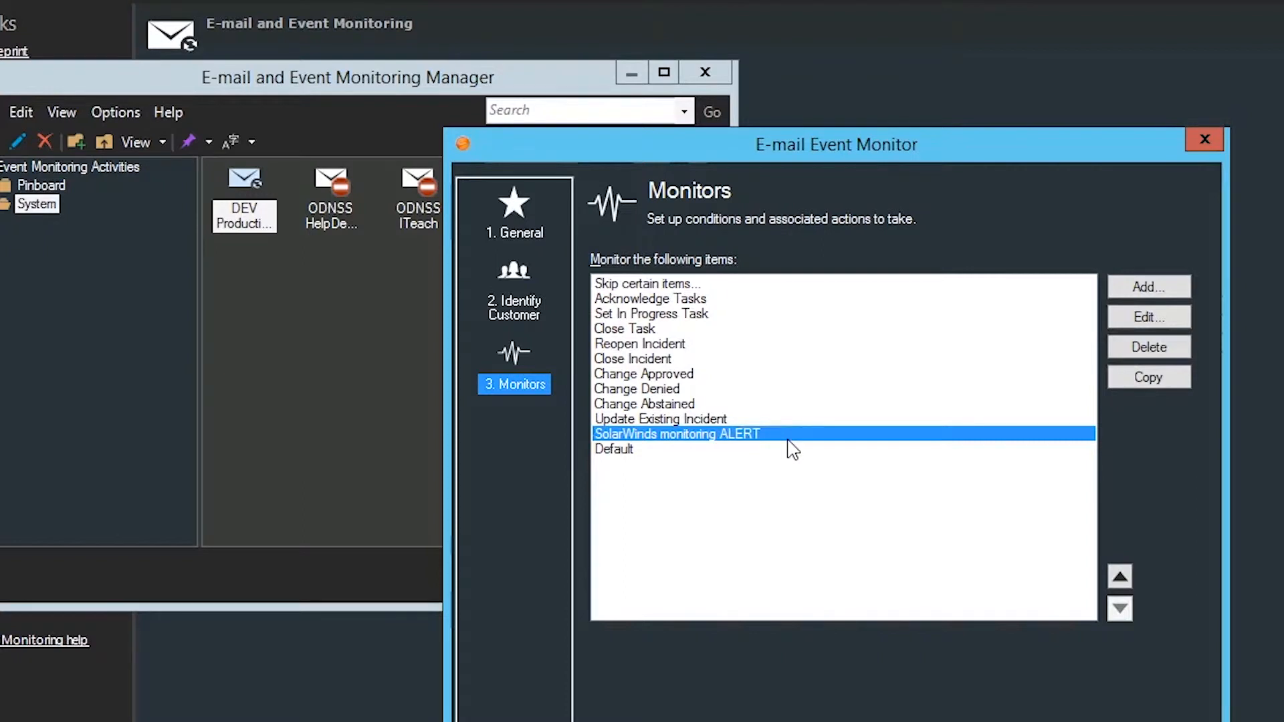
left_click(875, 490)
double_click(702, 435)
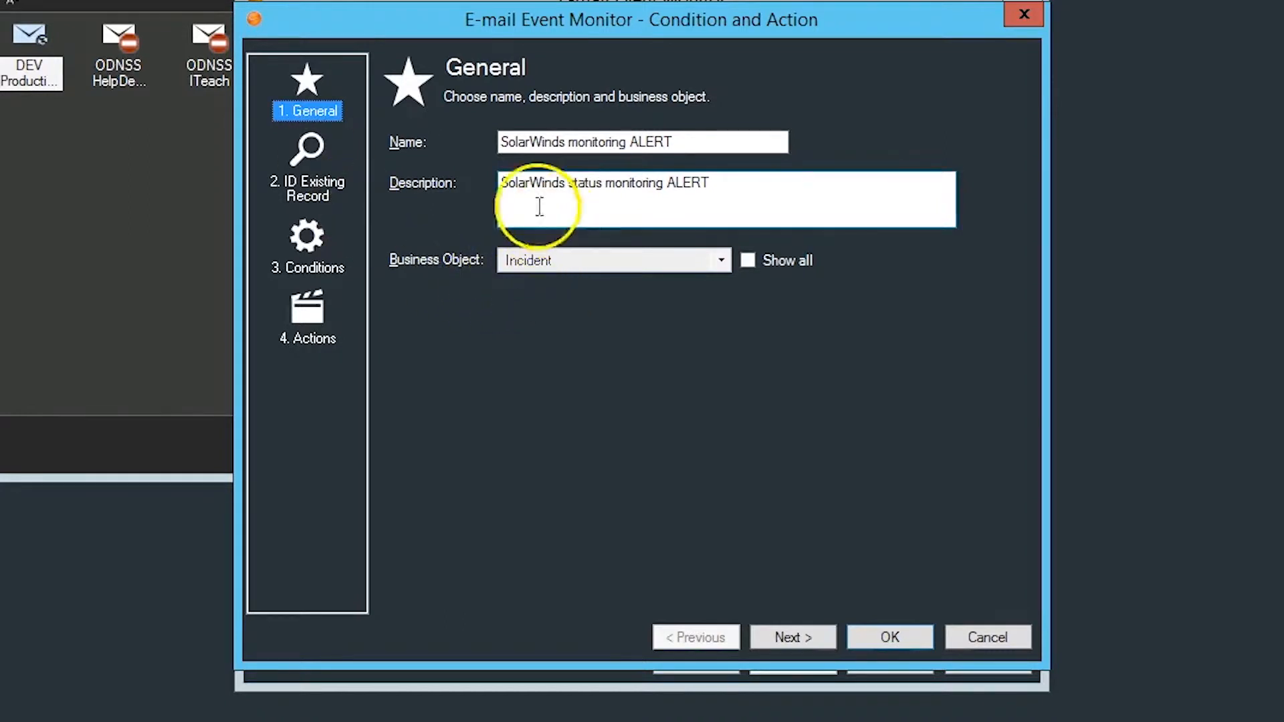
left_click(295, 160)
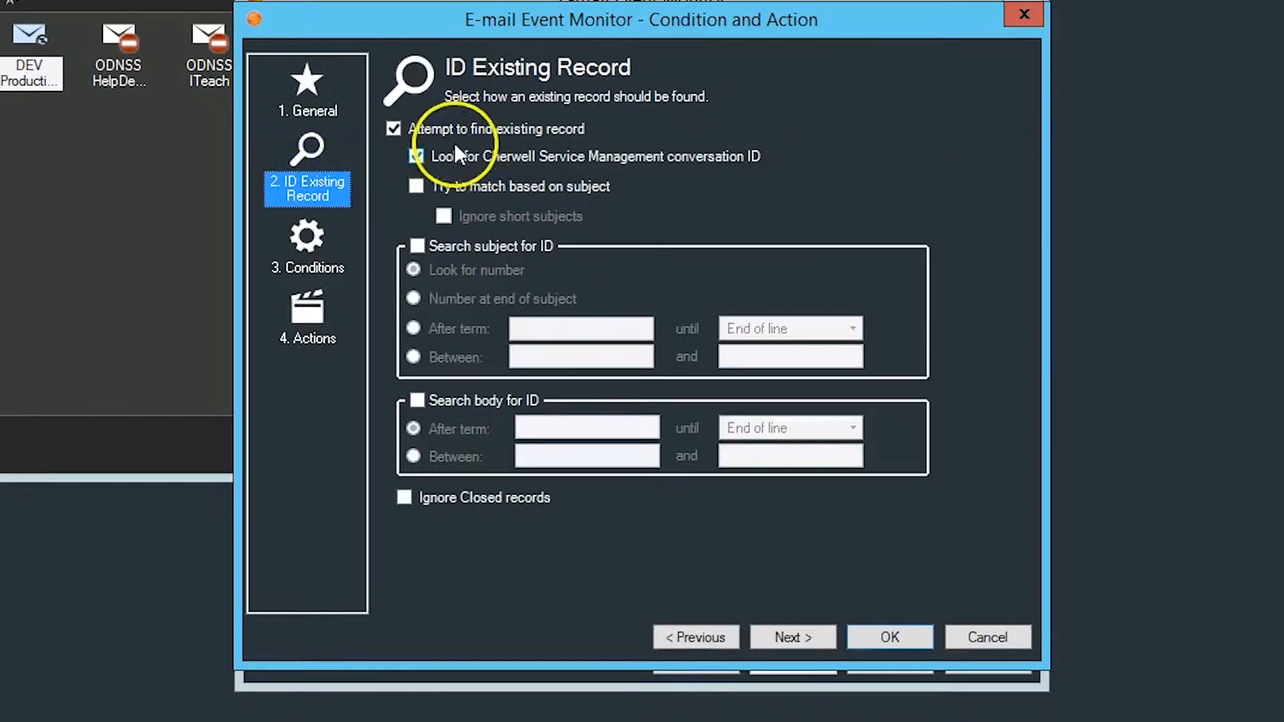
left_click(452, 127)
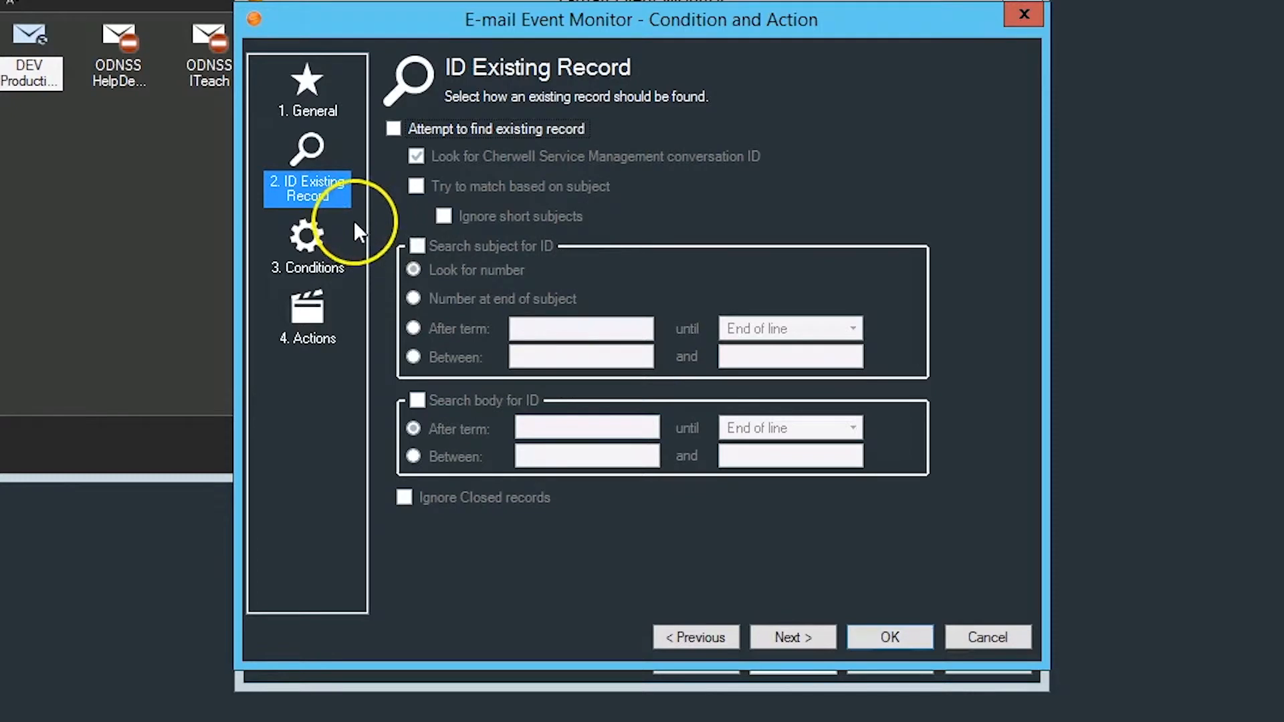
Step: Review the monitor's conditions and actions, and open the Create new Incident action for editing
left_click(325, 240)
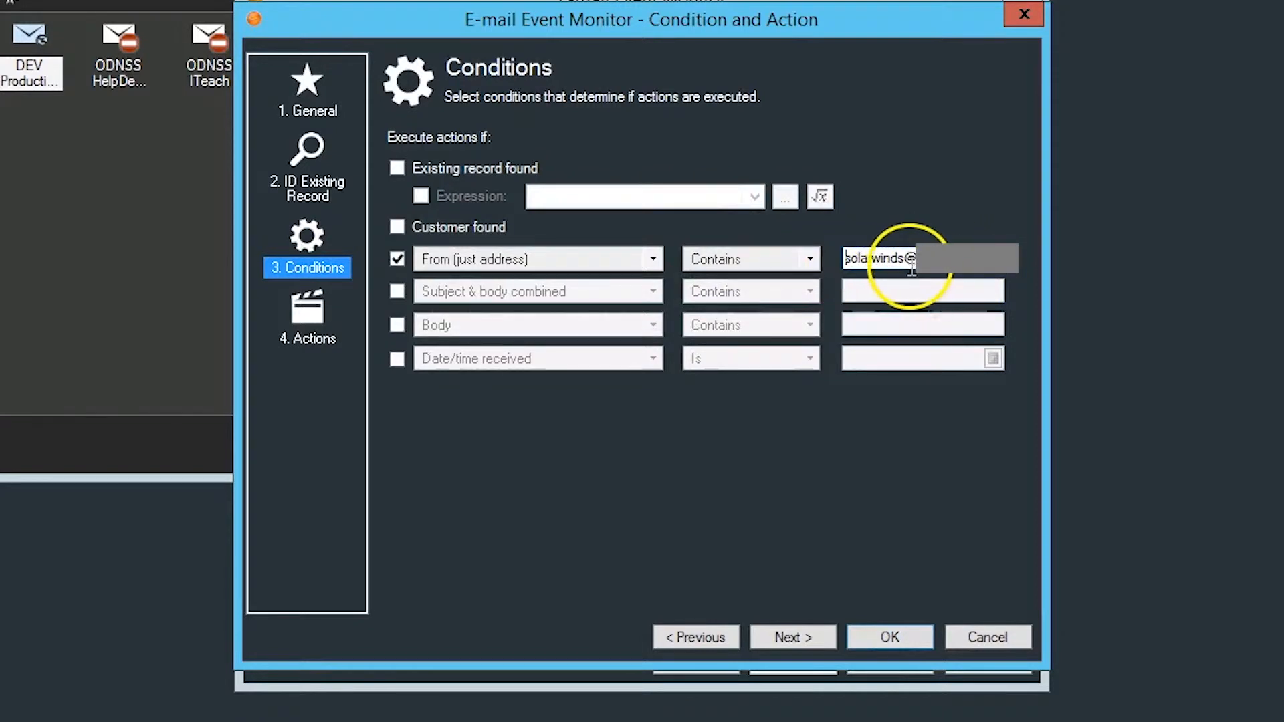
left_click(331, 300)
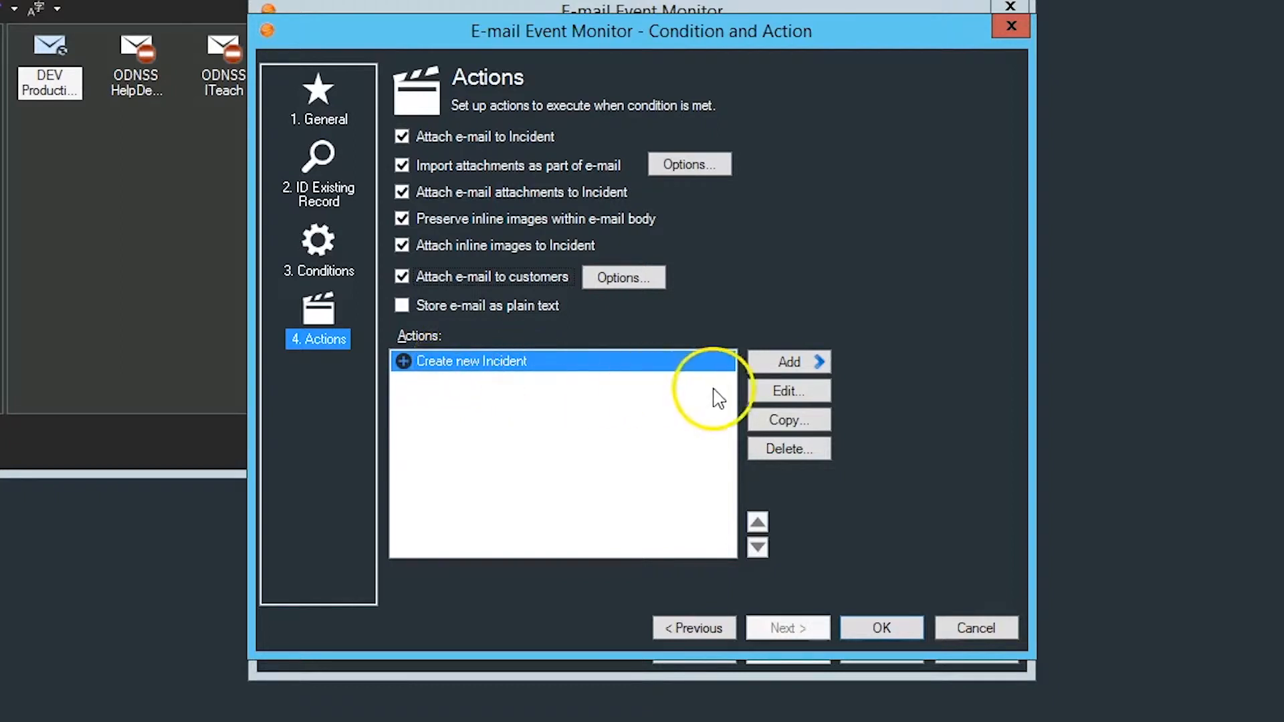
left_click(772, 394)
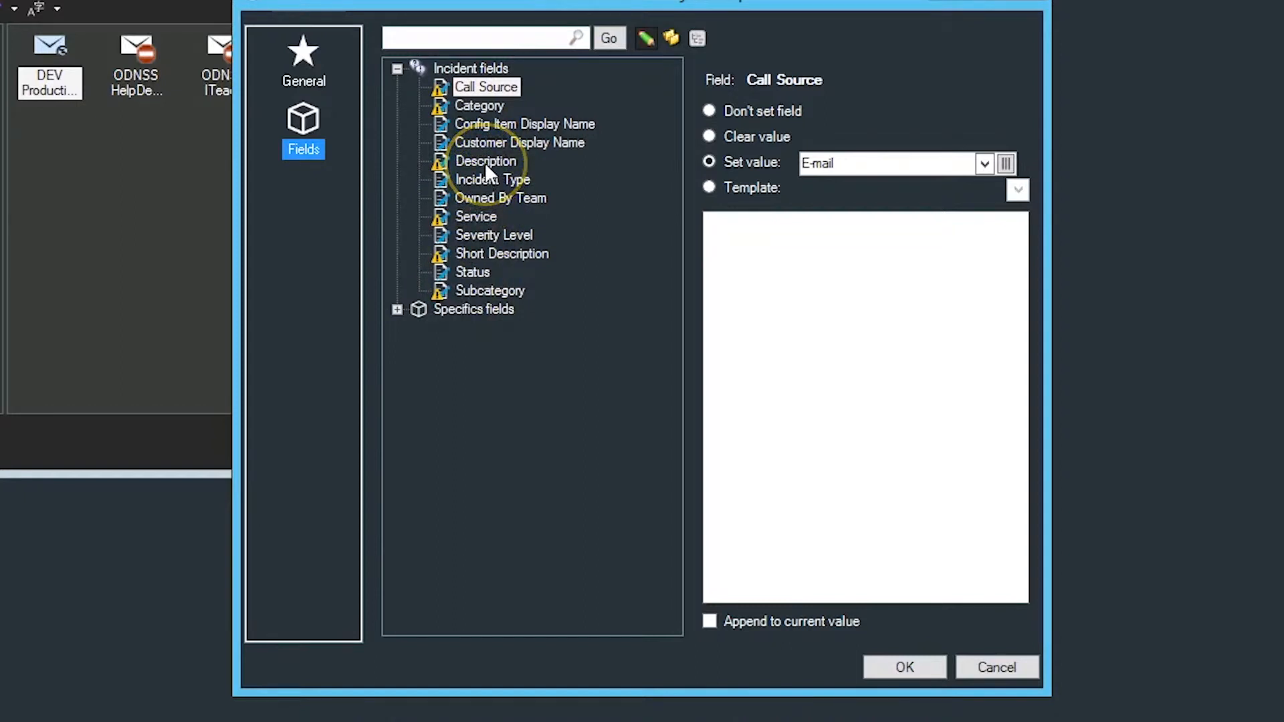
Step: Review how the Config Item Display Name, Short Description and Status fields are set in the new incident
left_click(518, 126)
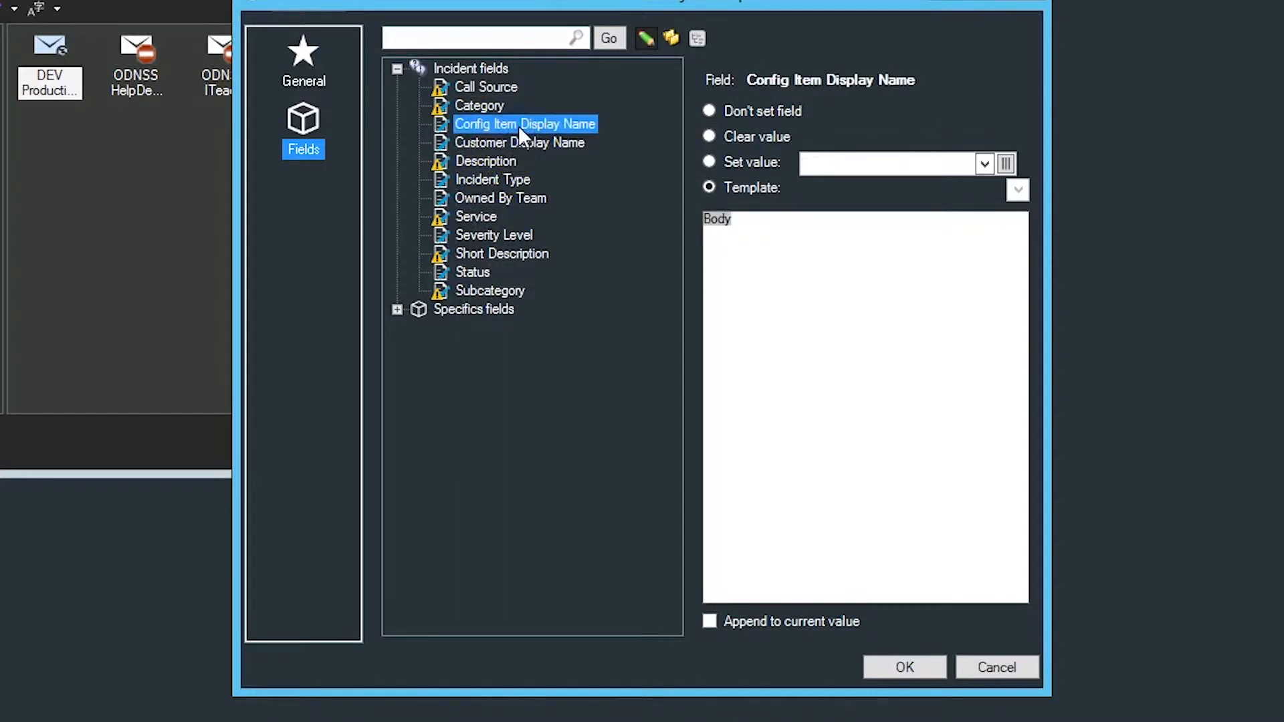
left_click(496, 255)
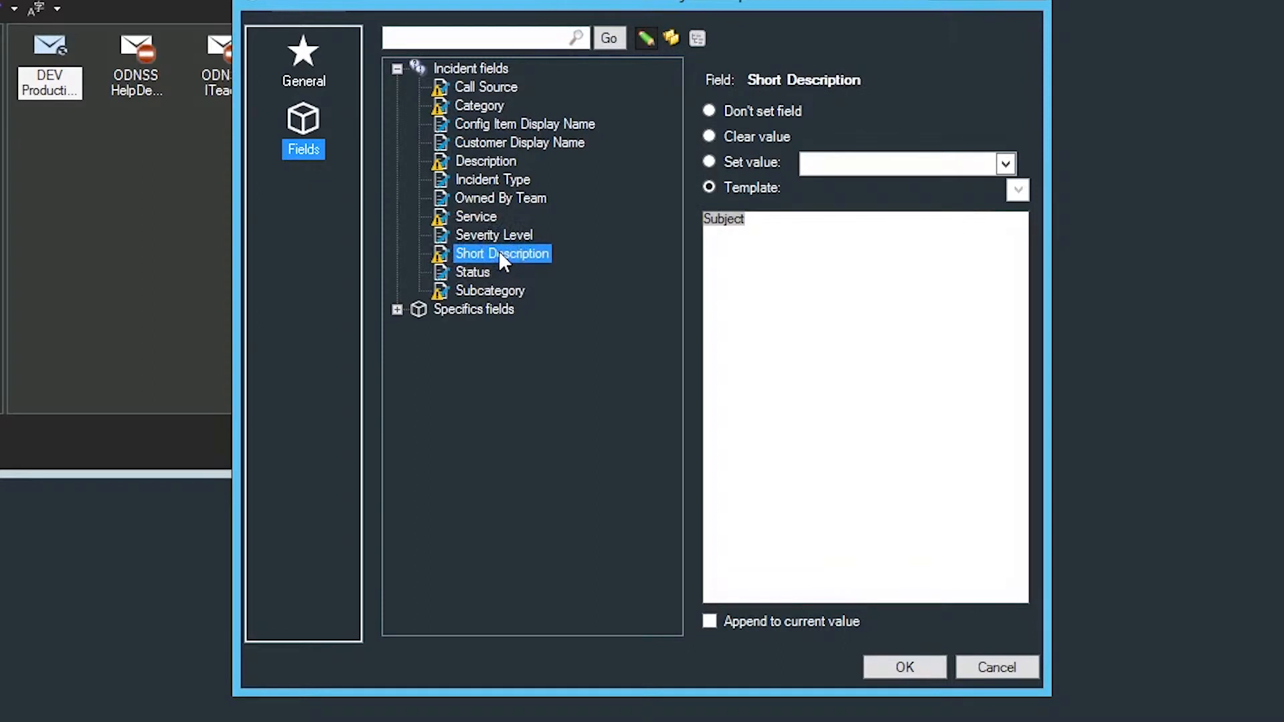
left_click(459, 269)
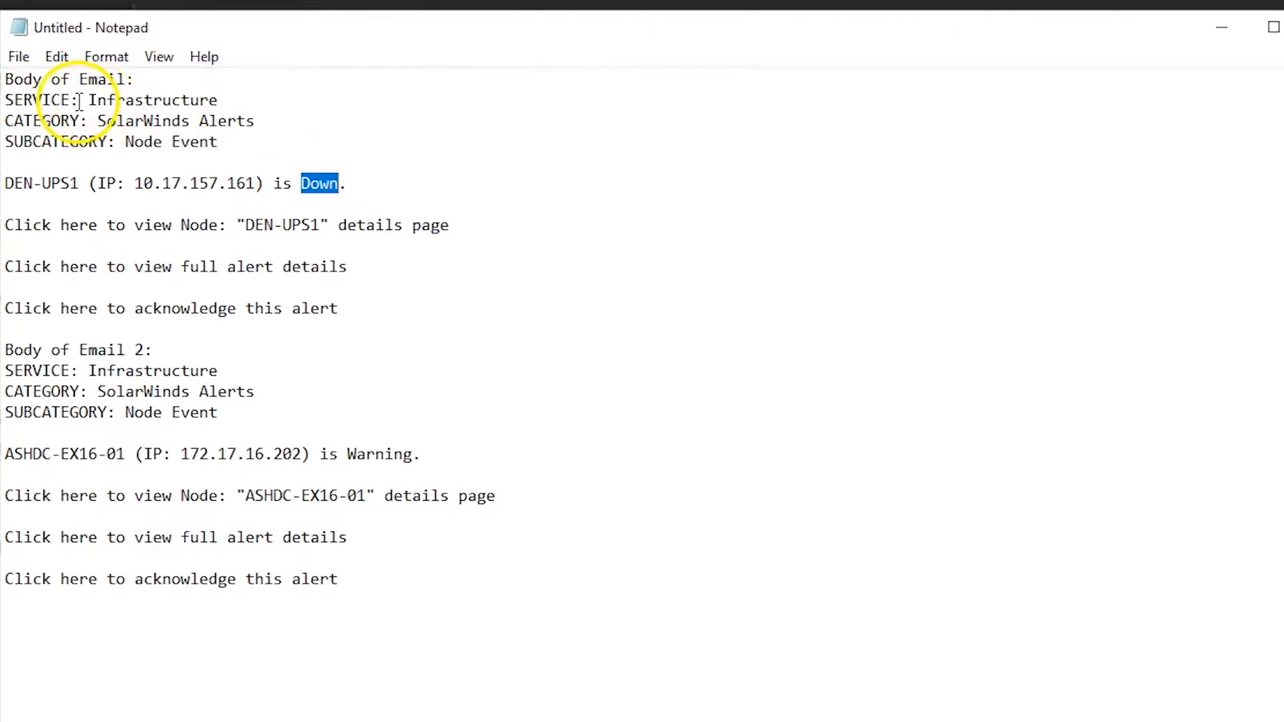
Step: Switch to Notepad and examine the SERVICE and CATEGORY labels in the first sample email
left_click_drag(89, 100, 2, 100)
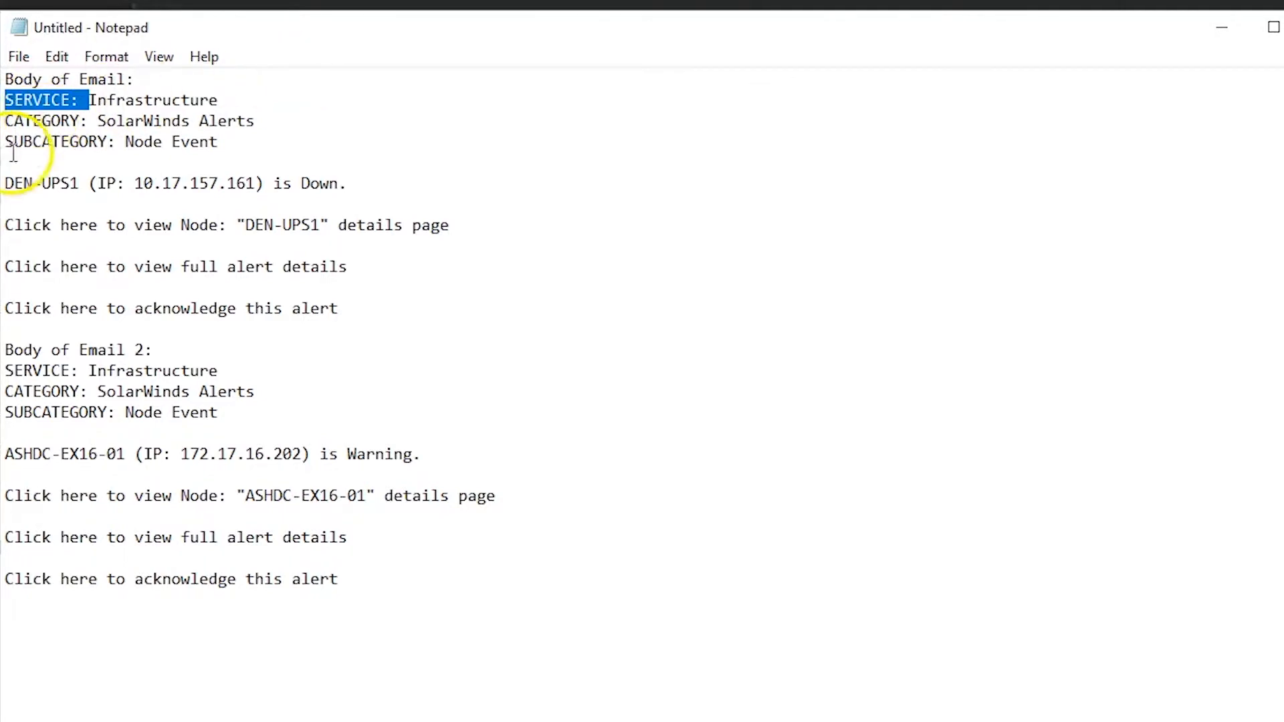
left_click(97, 121)
left_click_drag(97, 122, 3, 122)
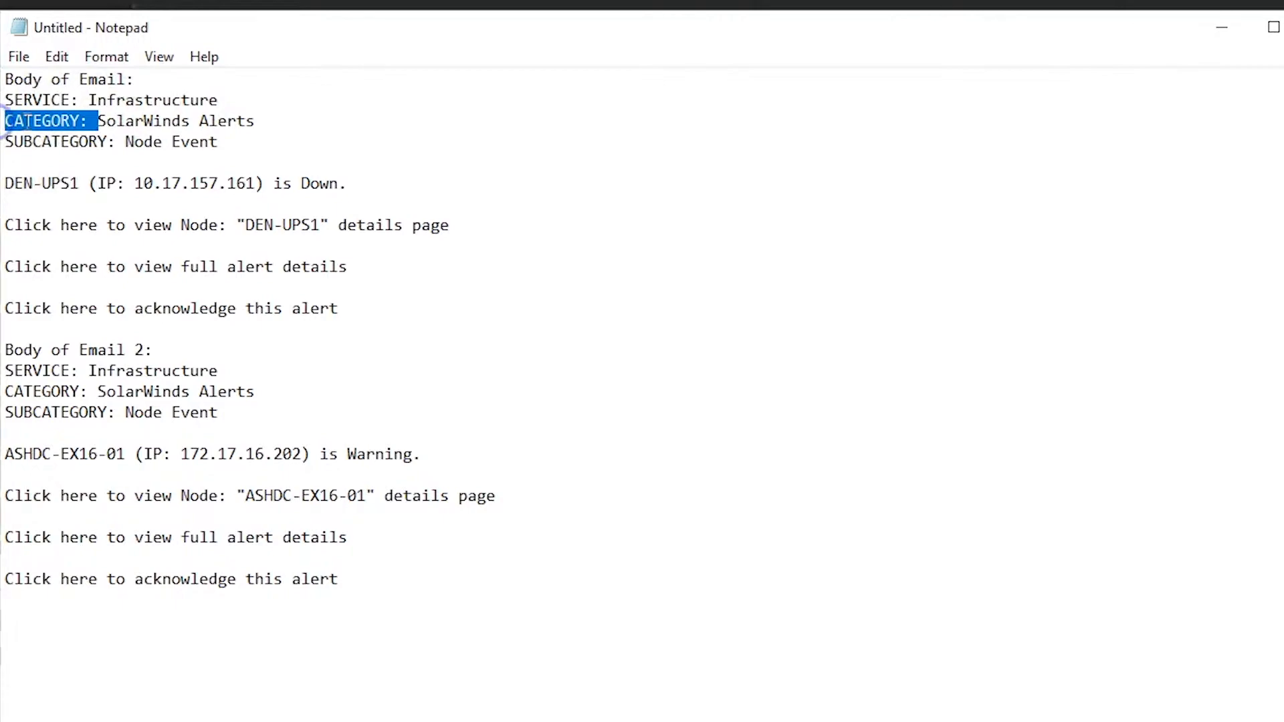
left_click(1242, 29)
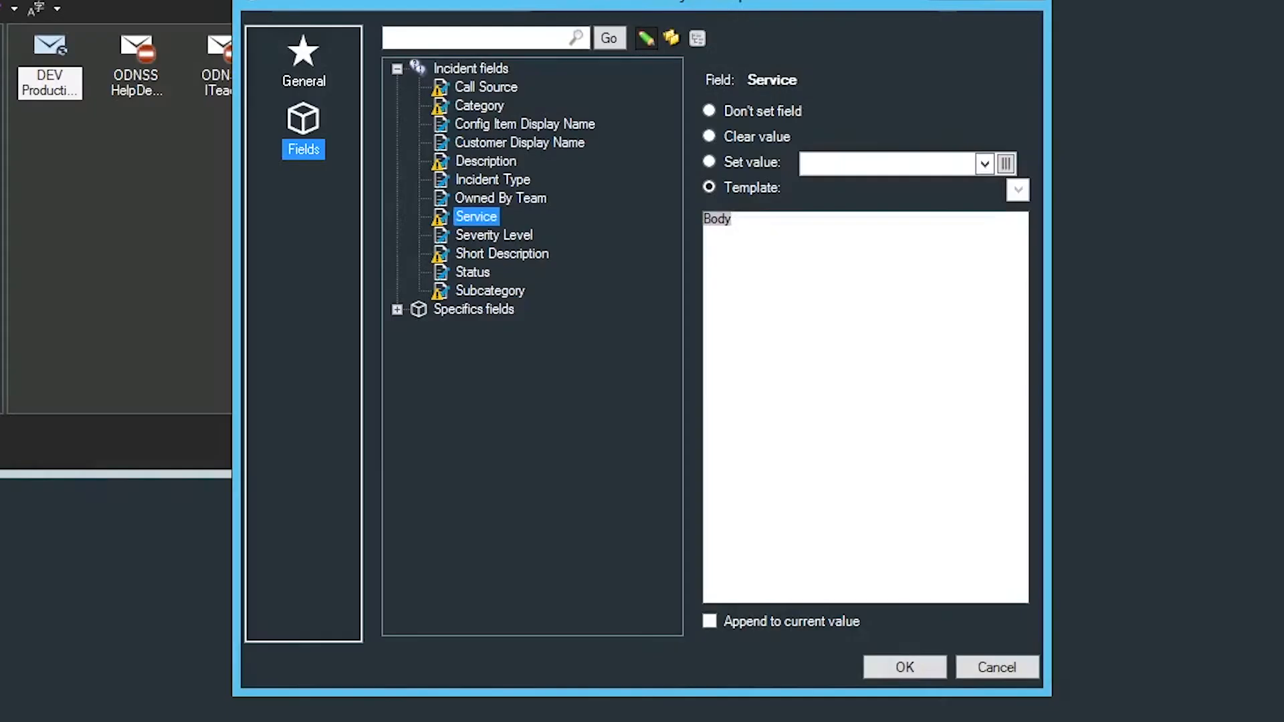
Step: Inspect the modifier applied to the Body token in the Service field's template, including its preceding text
left_click(722, 218)
right_click(722, 219)
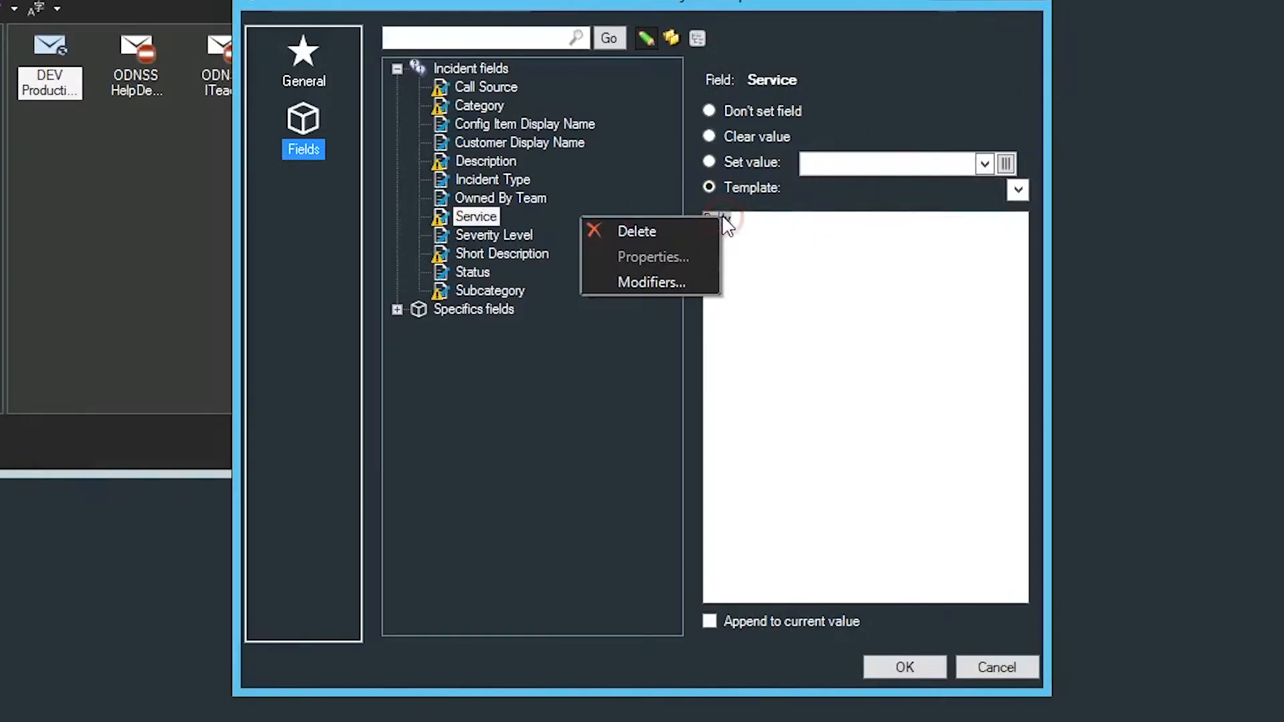
left_click(681, 280)
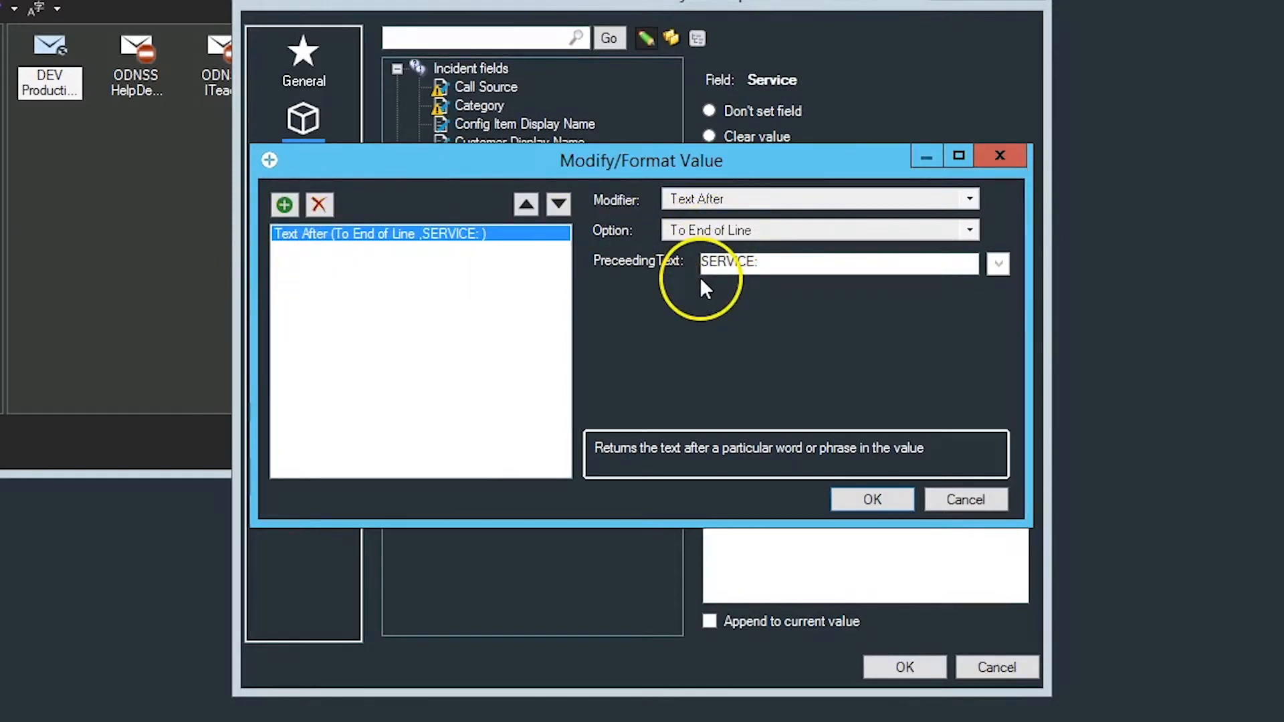
left_click(786, 265)
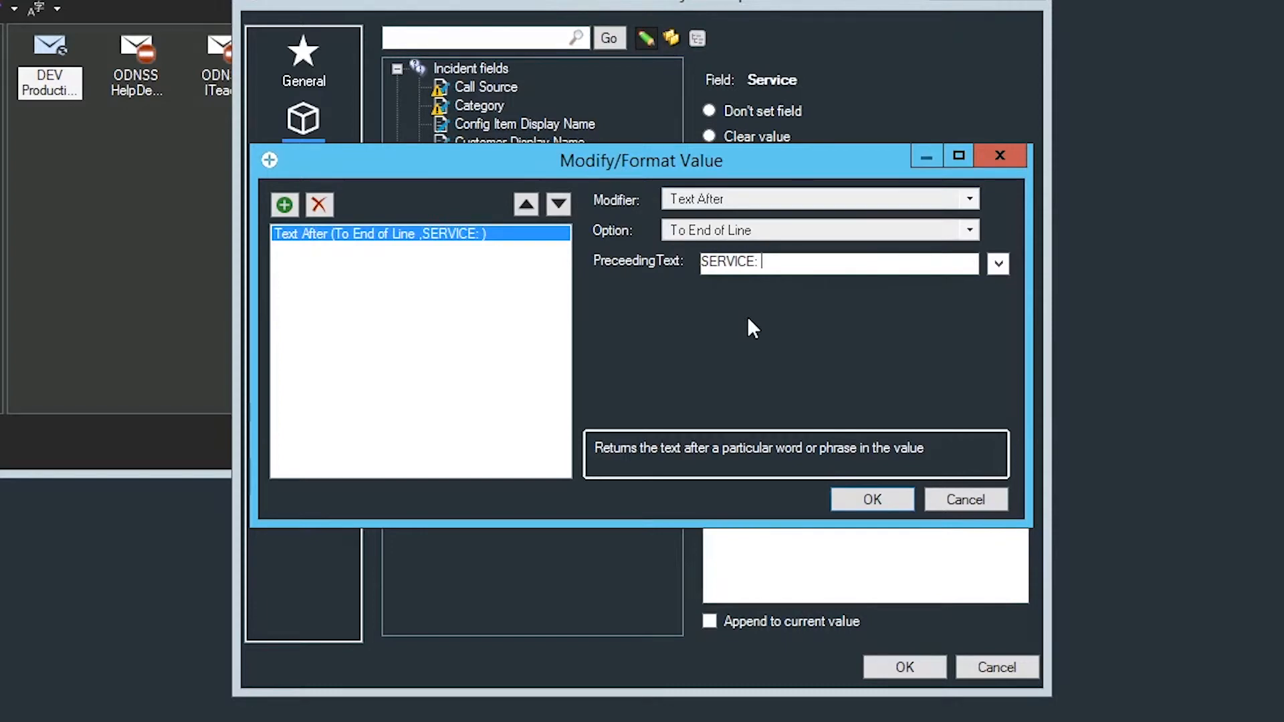
left_click(861, 498)
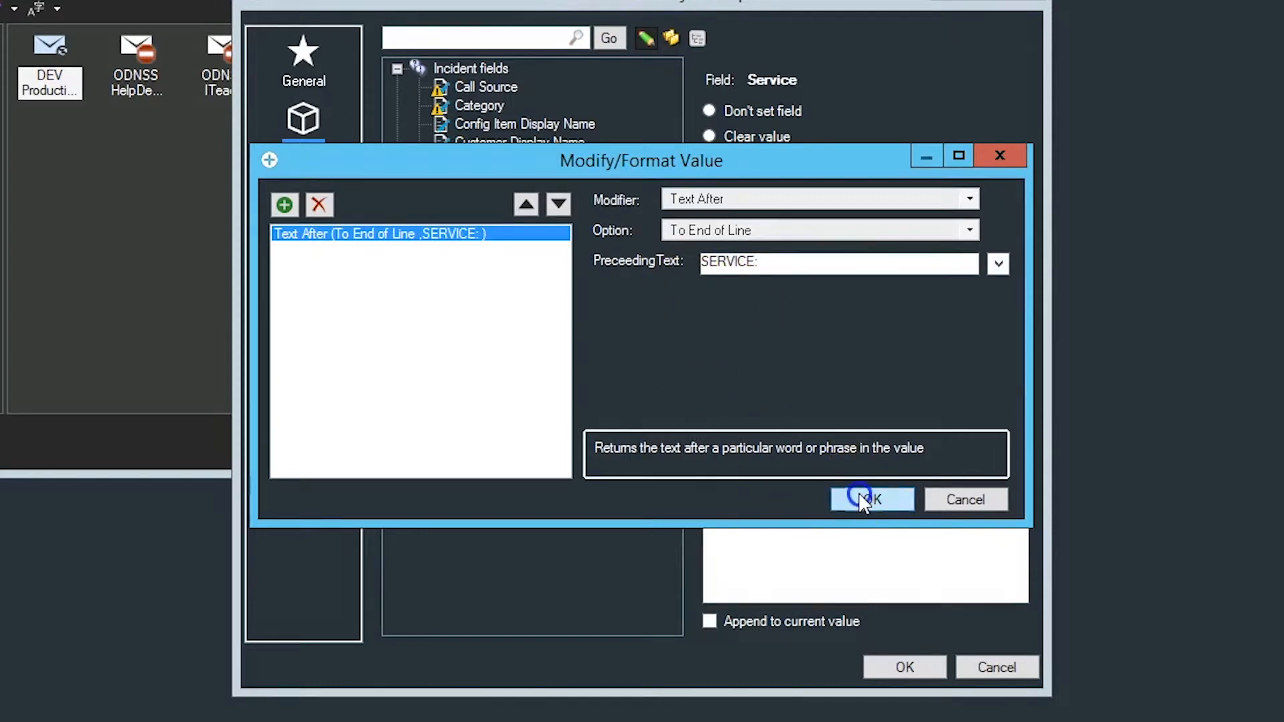
Step: Inspect the Body token's modifier in the Category field's template, including its preceding text
left_click(464, 106)
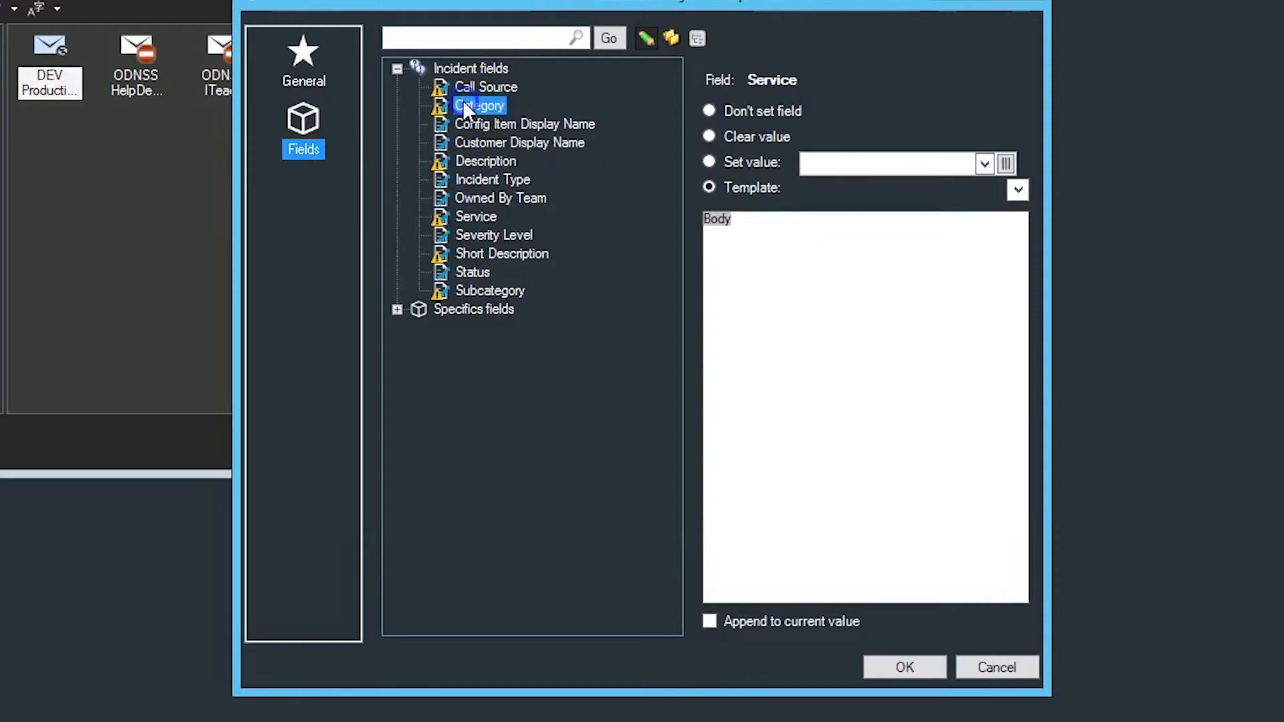
right_click(714, 224)
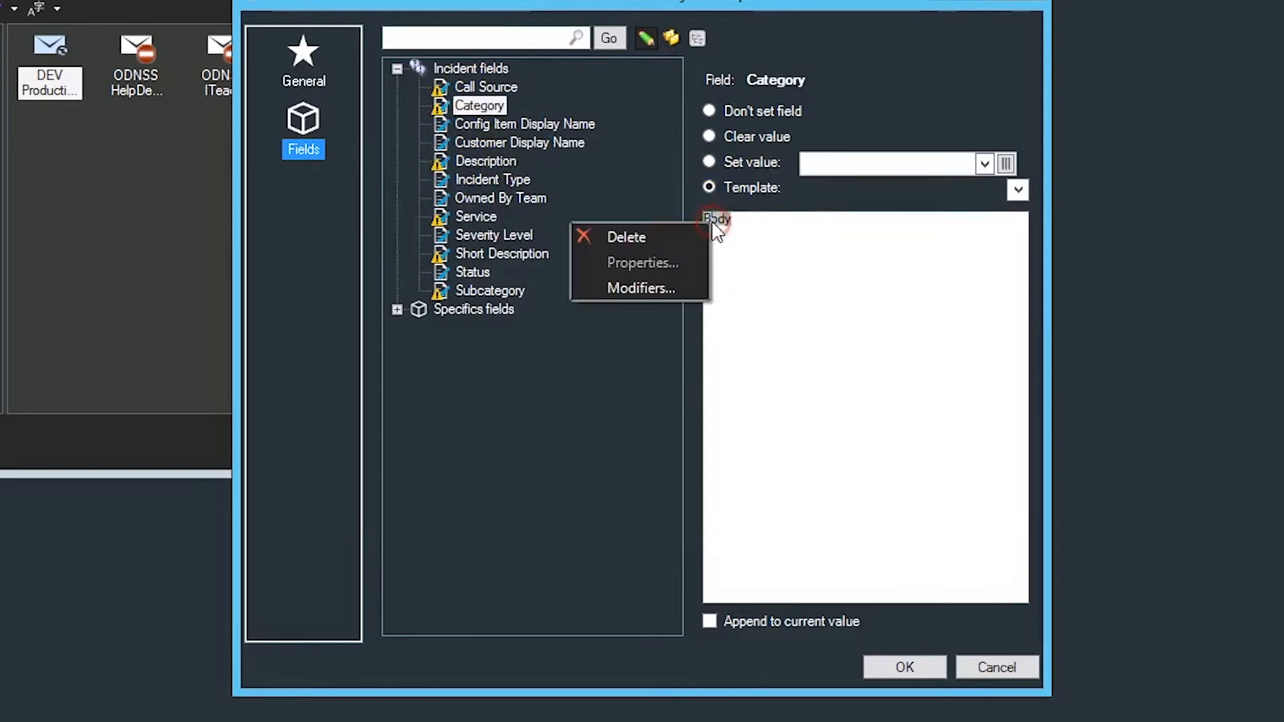
left_click(672, 288)
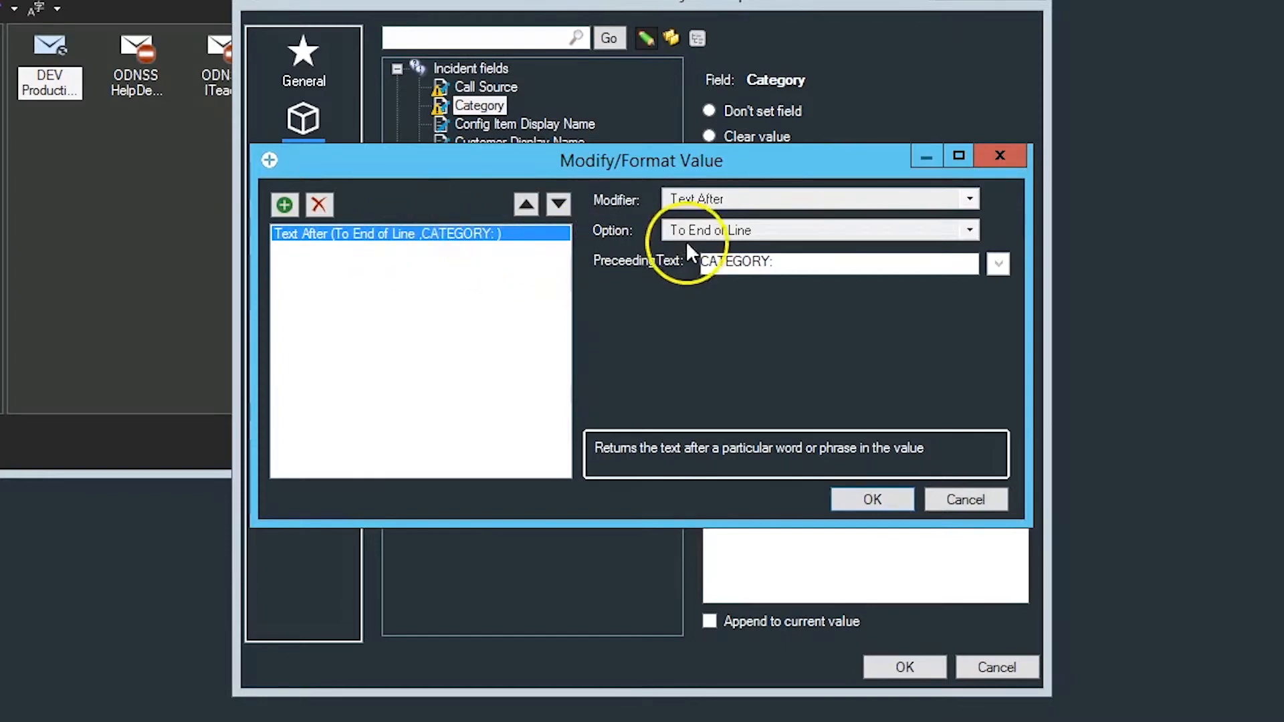
left_click(793, 263)
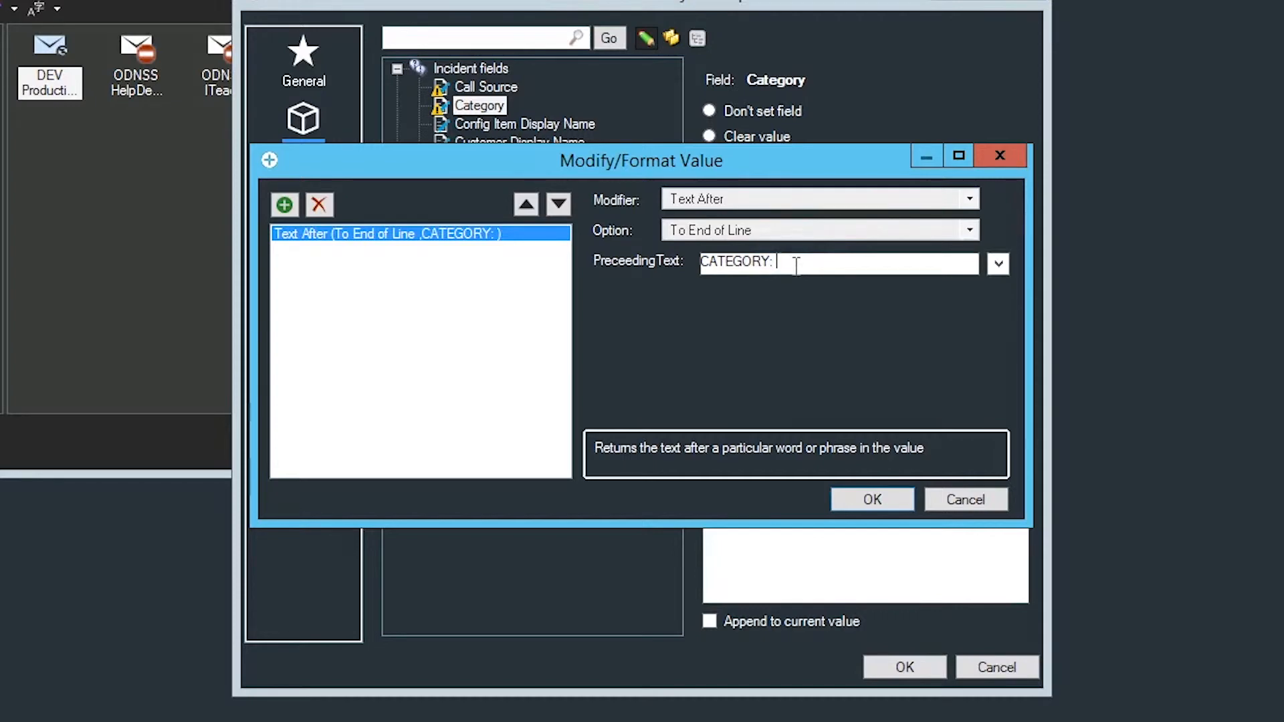
left_click(890, 500)
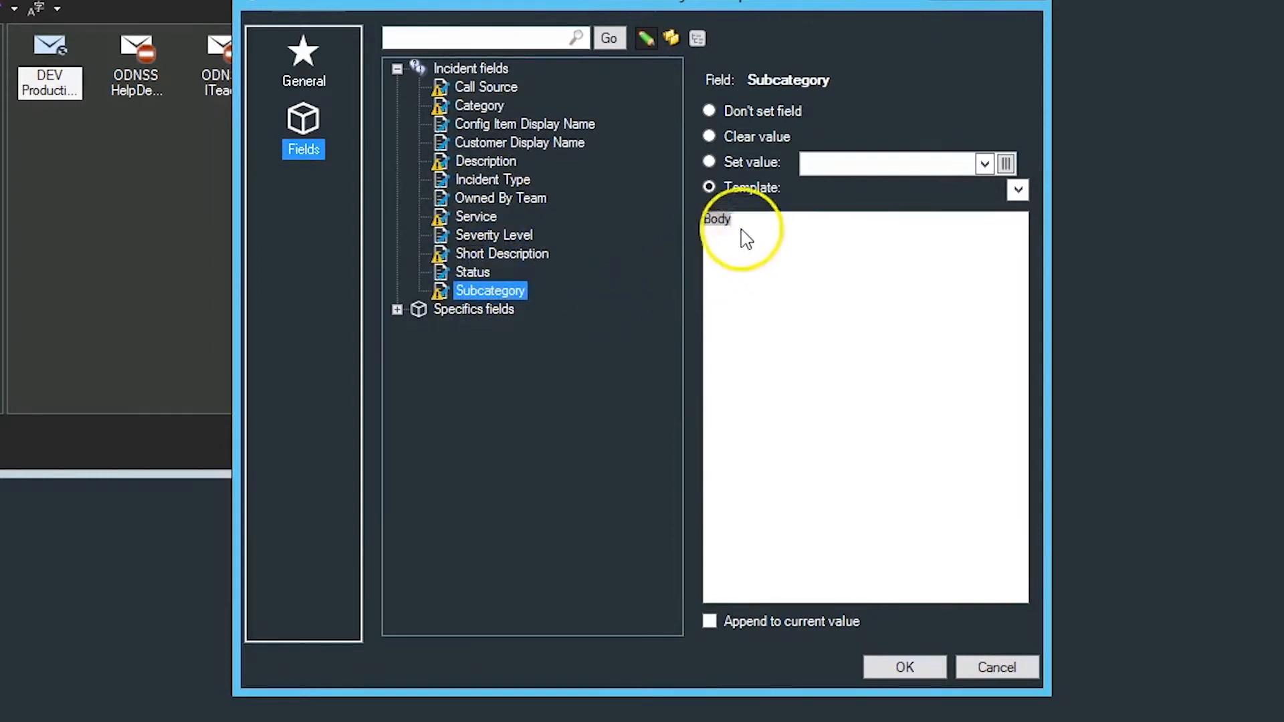
Step: Inspect the Body token's modifier in the Subcategory field's template, including its preceding text
right_click(717, 219)
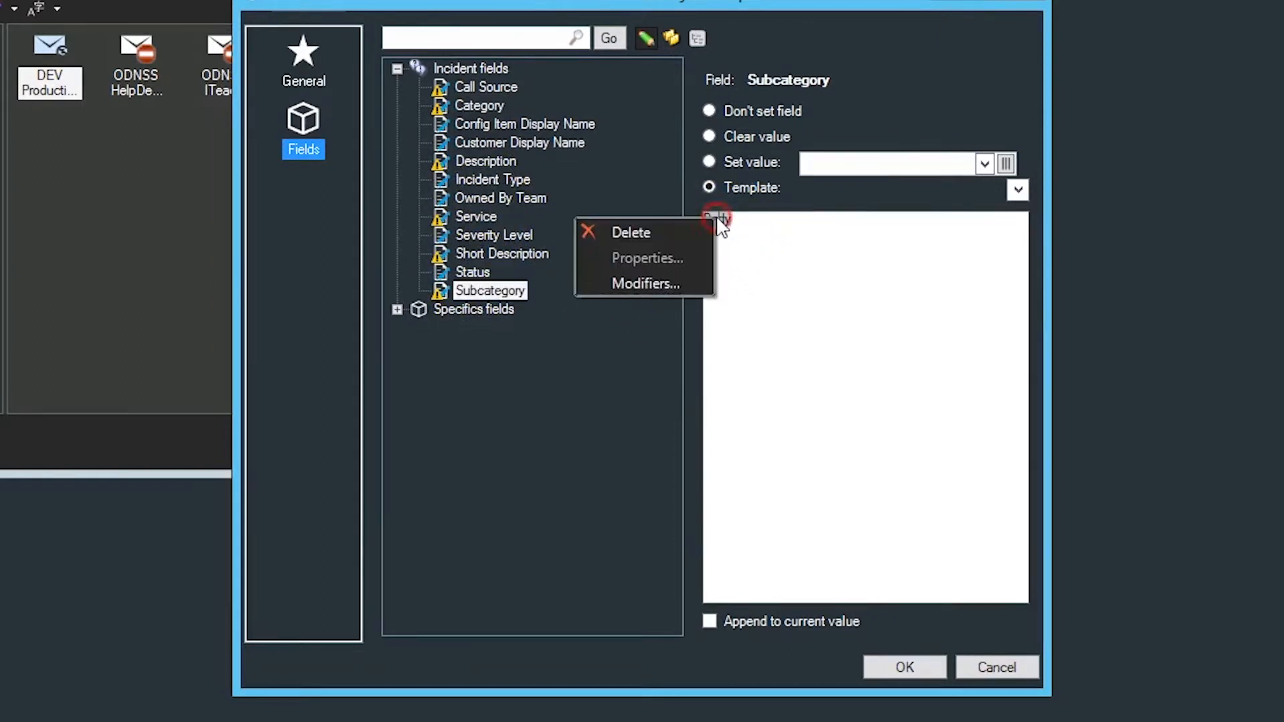
left_click(657, 286)
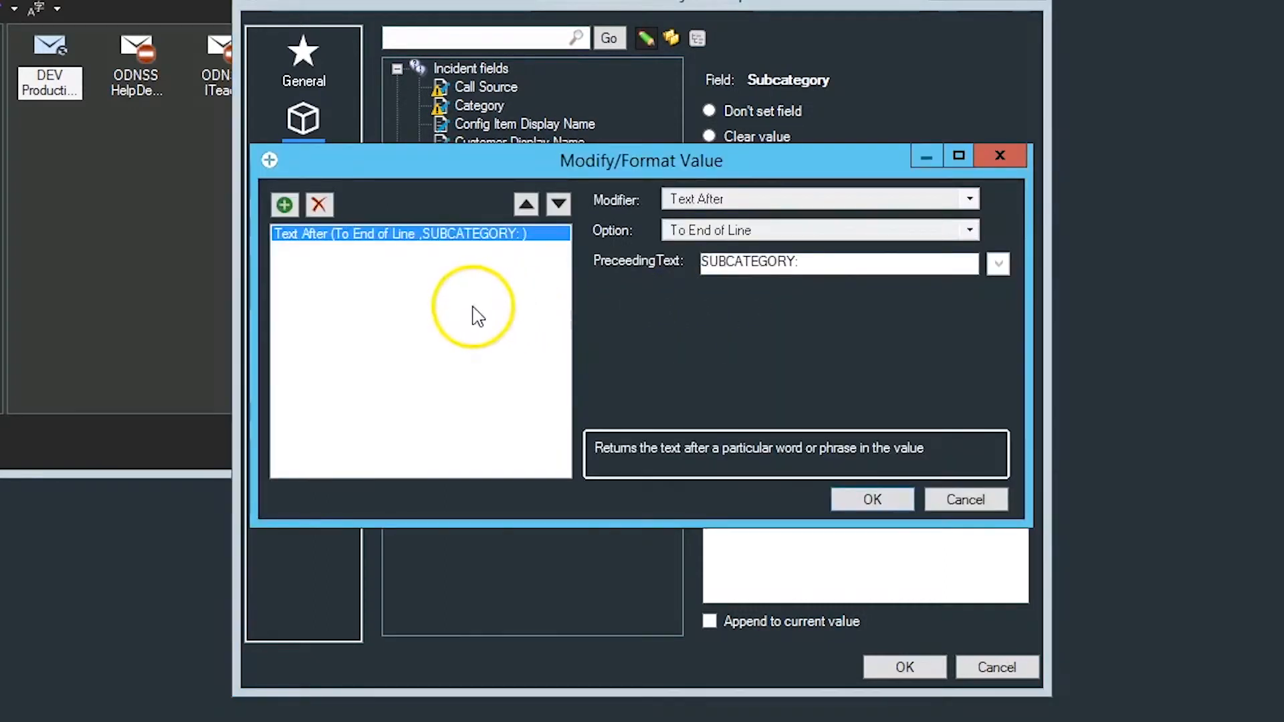
left_click(831, 262)
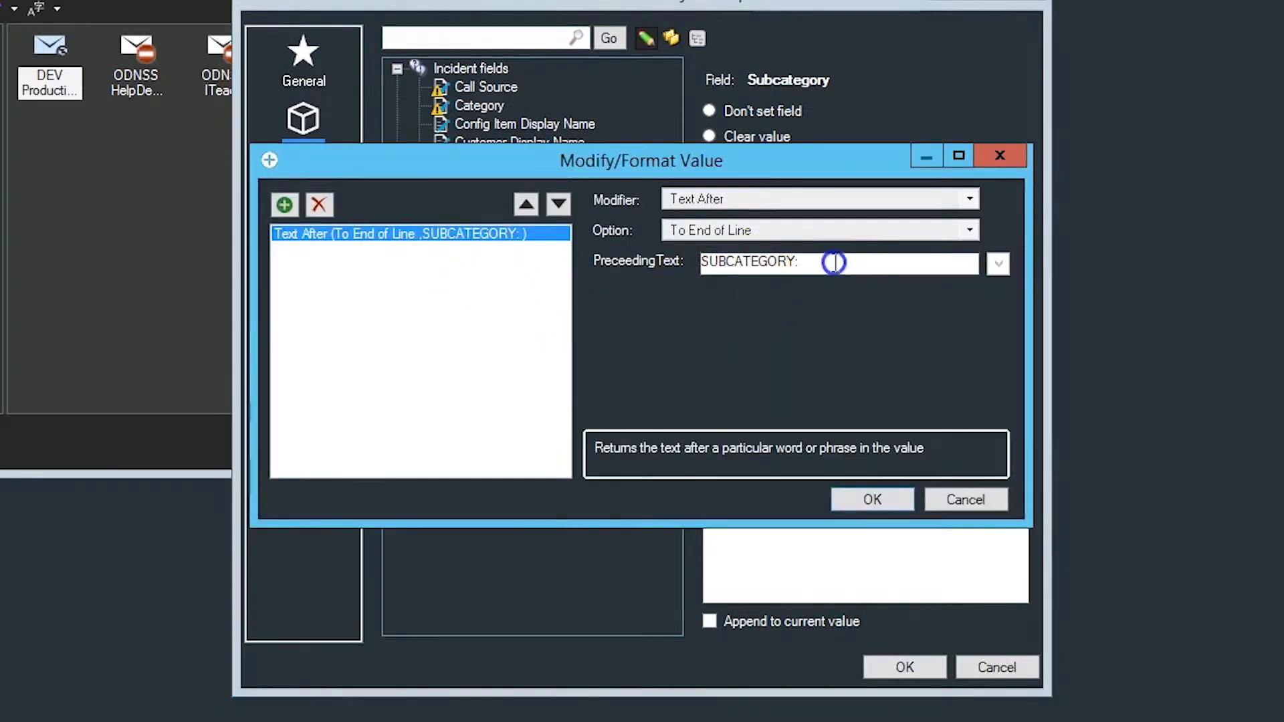
left_click(871, 502)
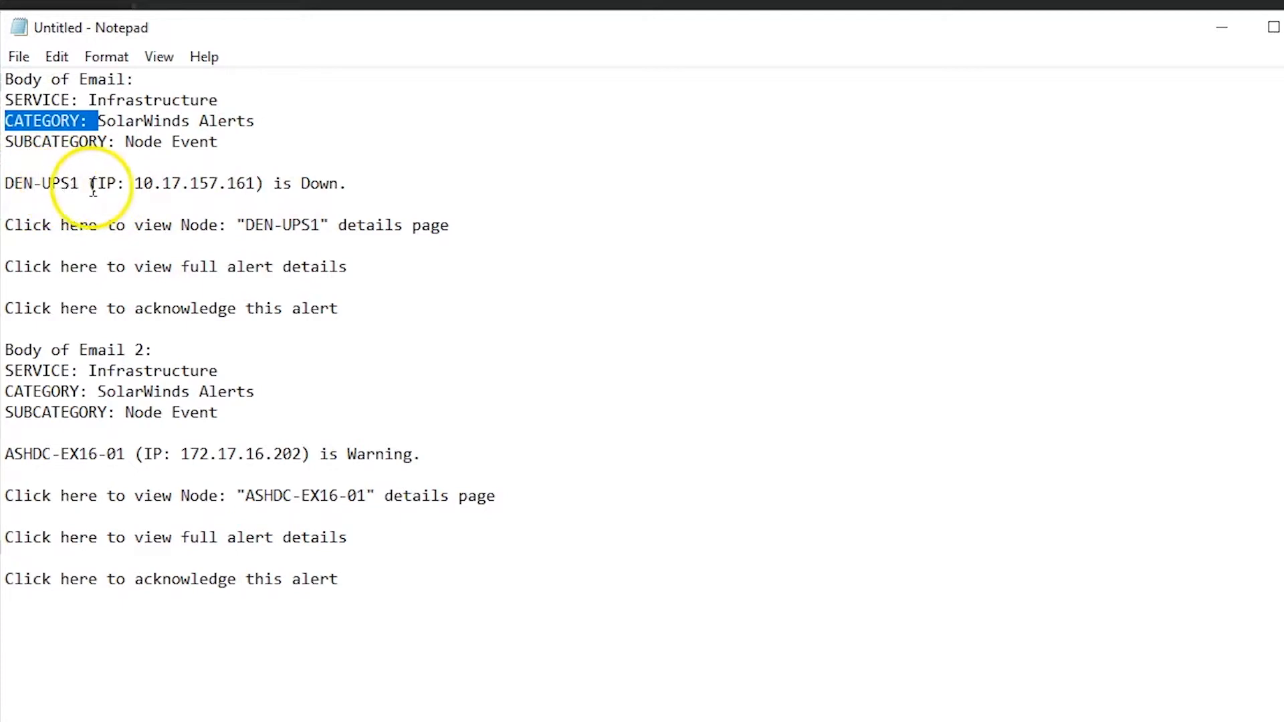
Step: Switch to Notepad and examine the text preceding the IP address in the first sample email
left_click(92, 186)
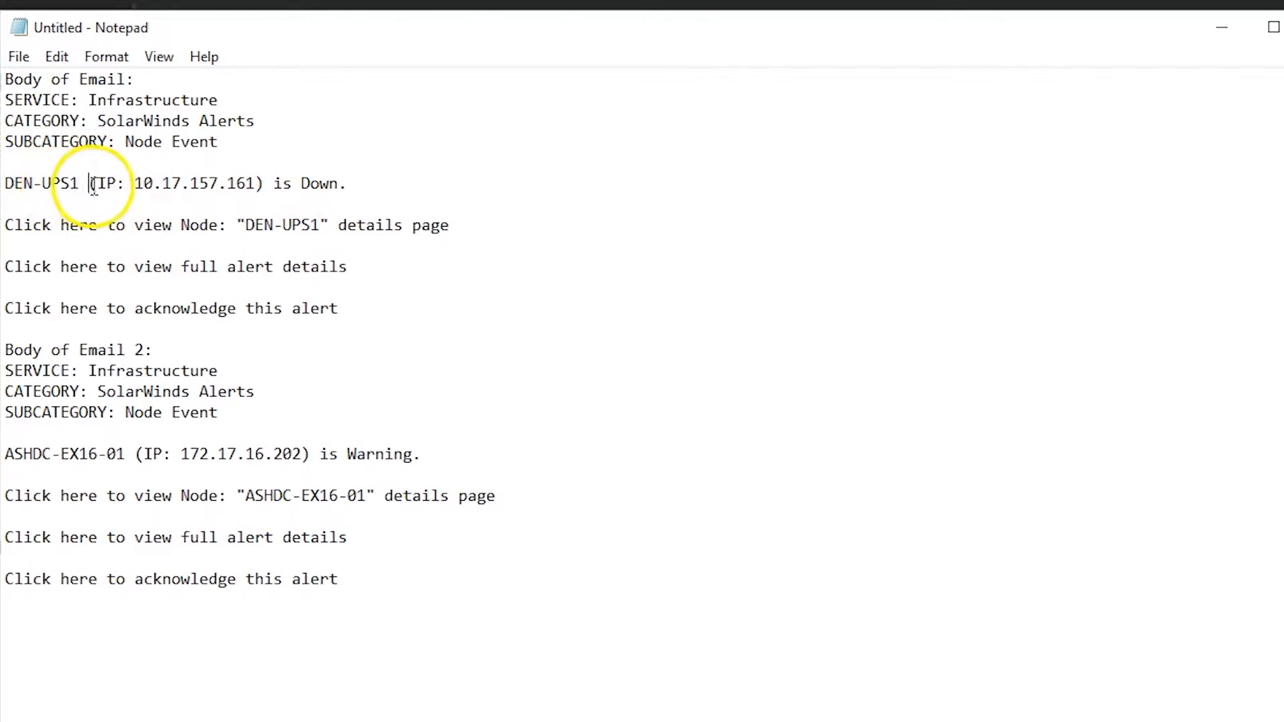
left_click(115, 183)
left_click_drag(115, 183, 1, 186)
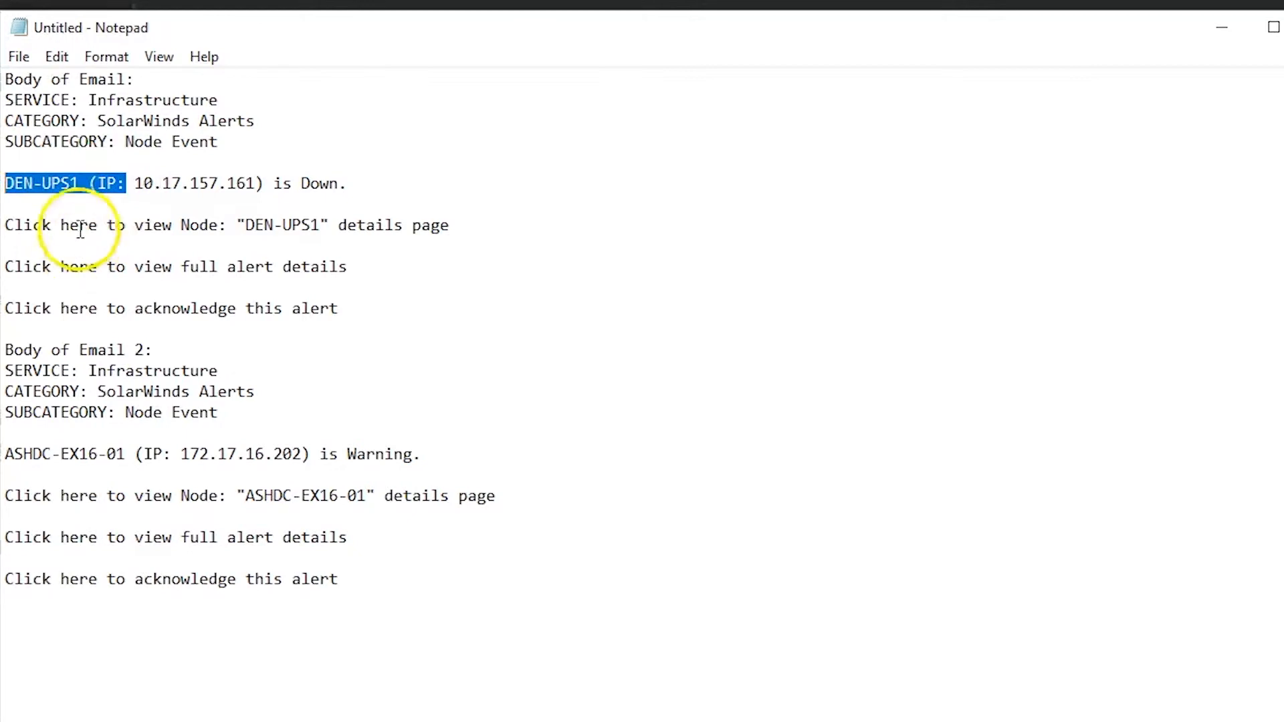
Step: Compare the "(IP:" text after the node name in the first sample email with the Text Before modifier of Config Item Display Name
left_click(88, 187)
left_click_drag(95, 189, 82, 191)
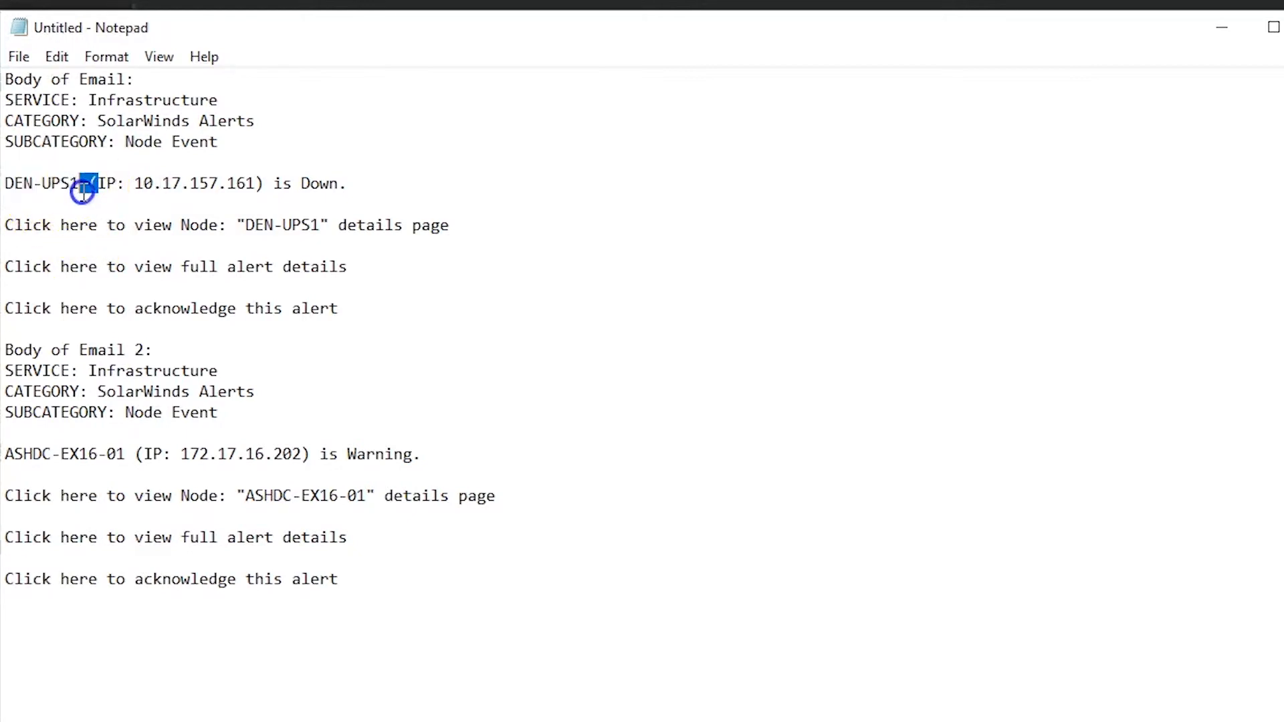
left_click(83, 183)
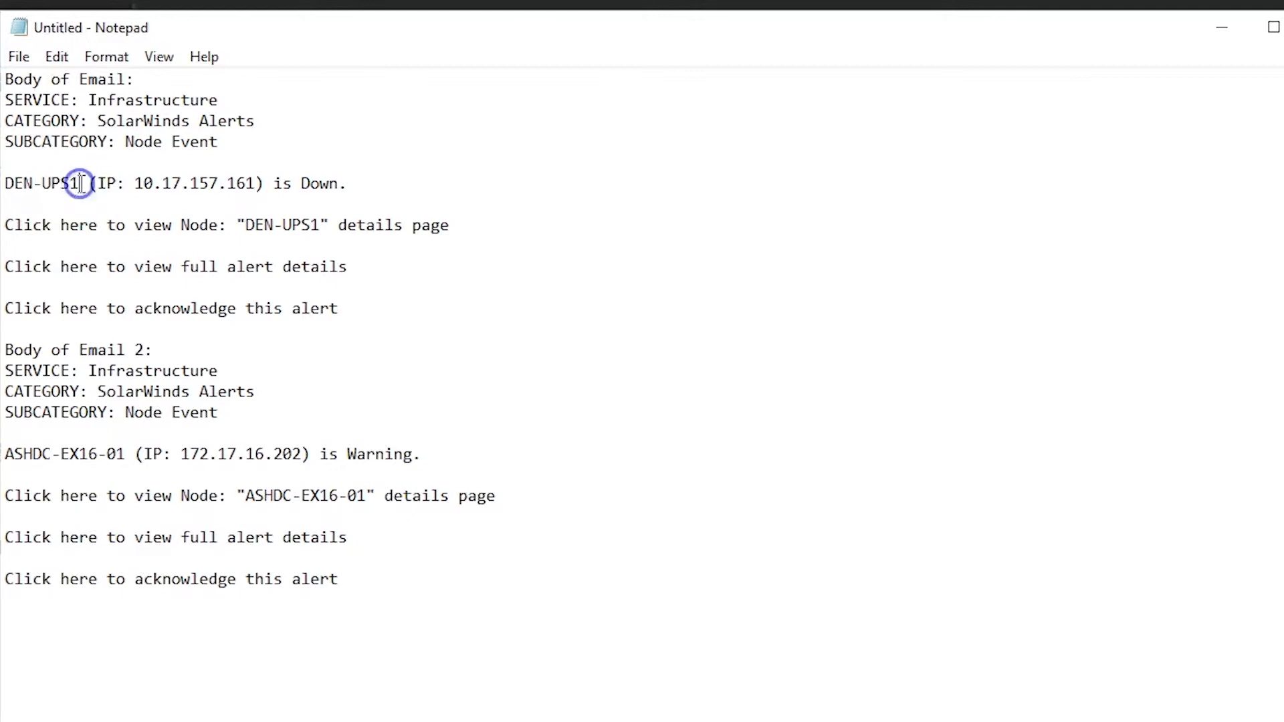
left_click_drag(82, 183, 124, 184)
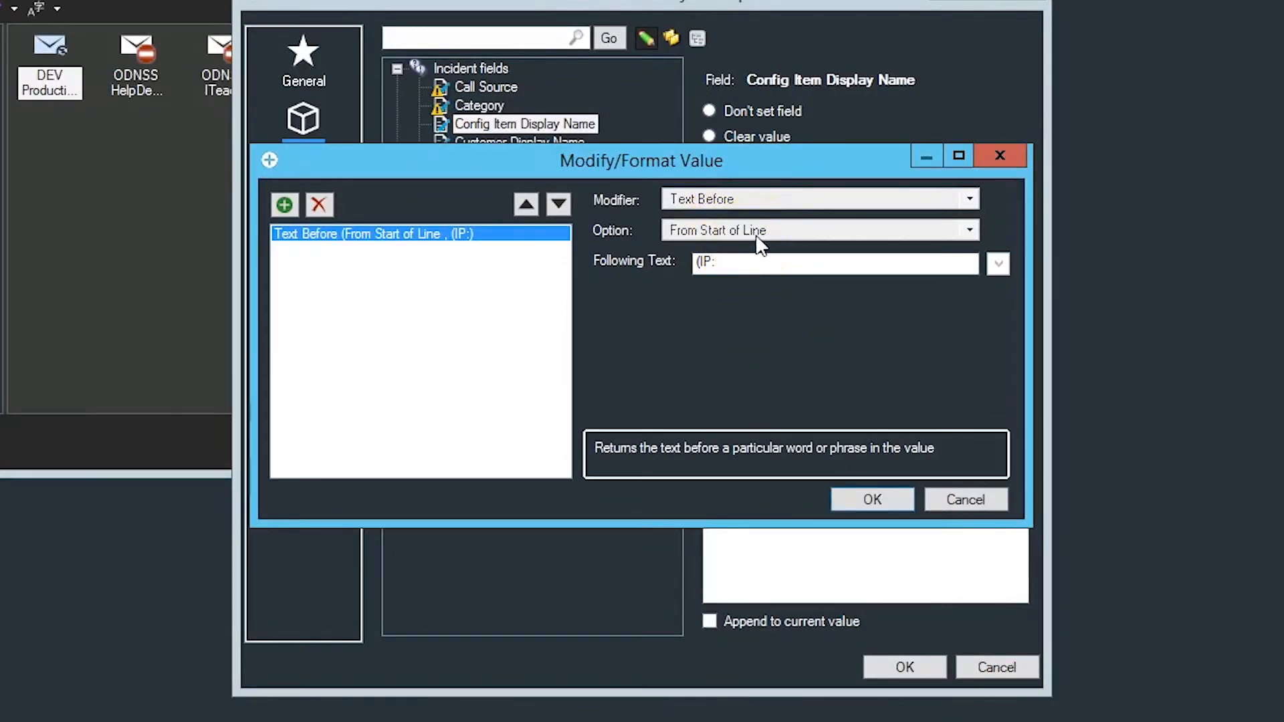
left_click(730, 265)
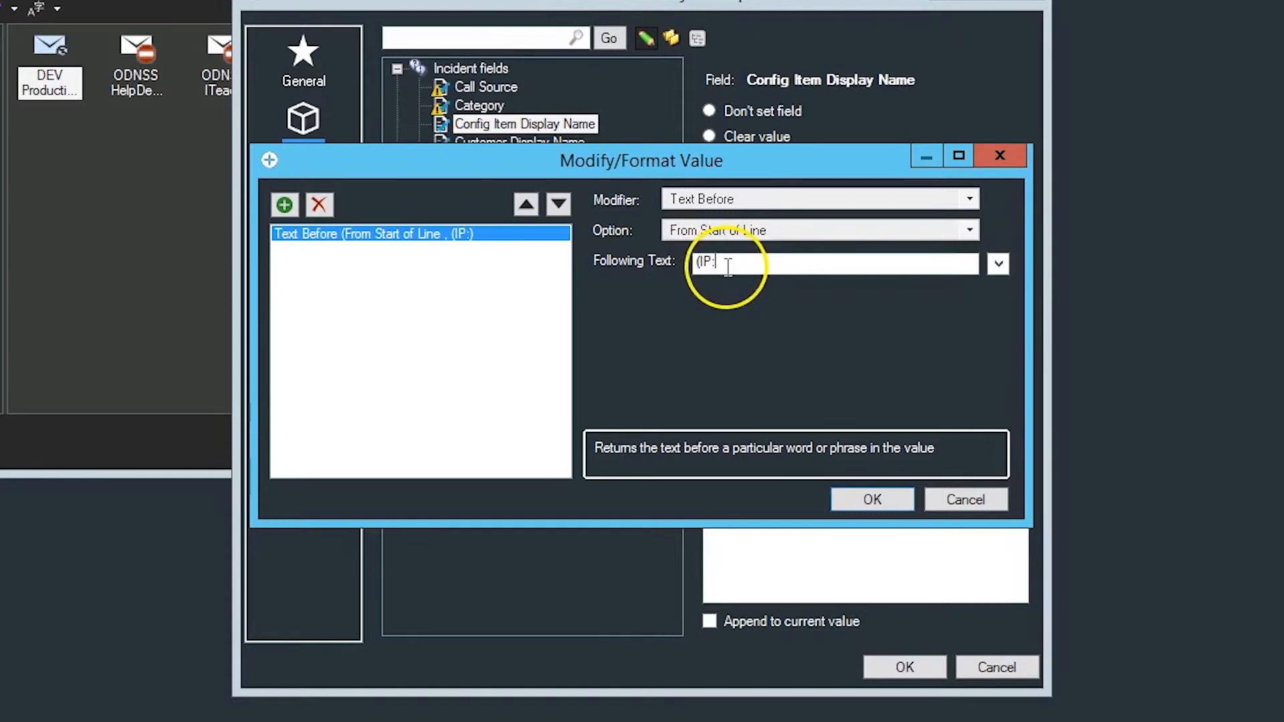
left_click(887, 504)
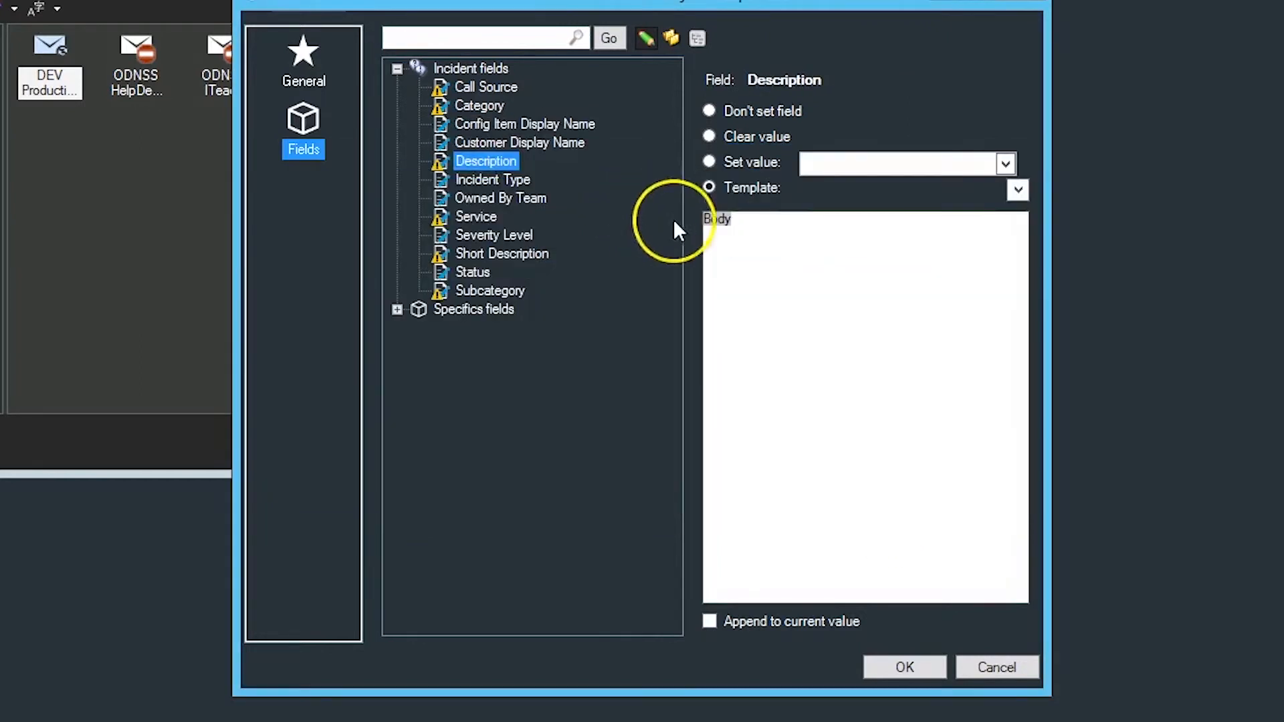
Step: Check the Body token's modifiers in the Description template and the values set for the Incident Type and Owned By Team fields
right_click(721, 228)
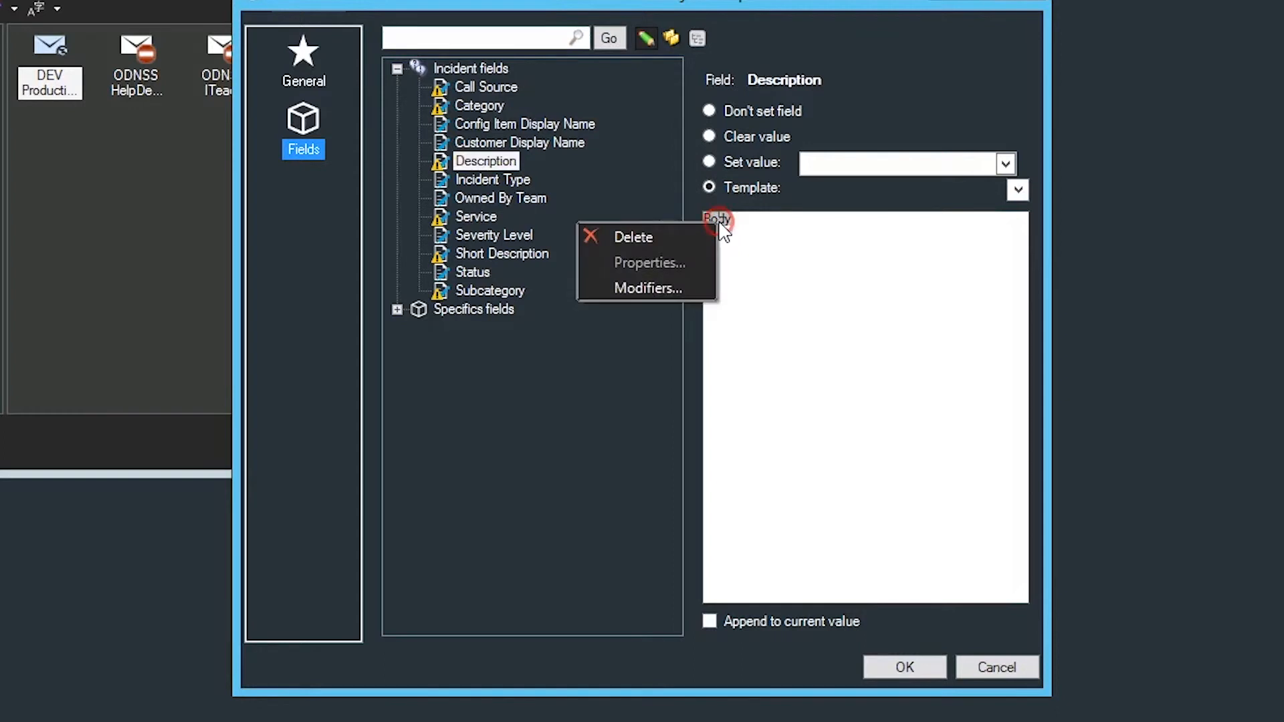
left_click(632, 286)
left_click(871, 499)
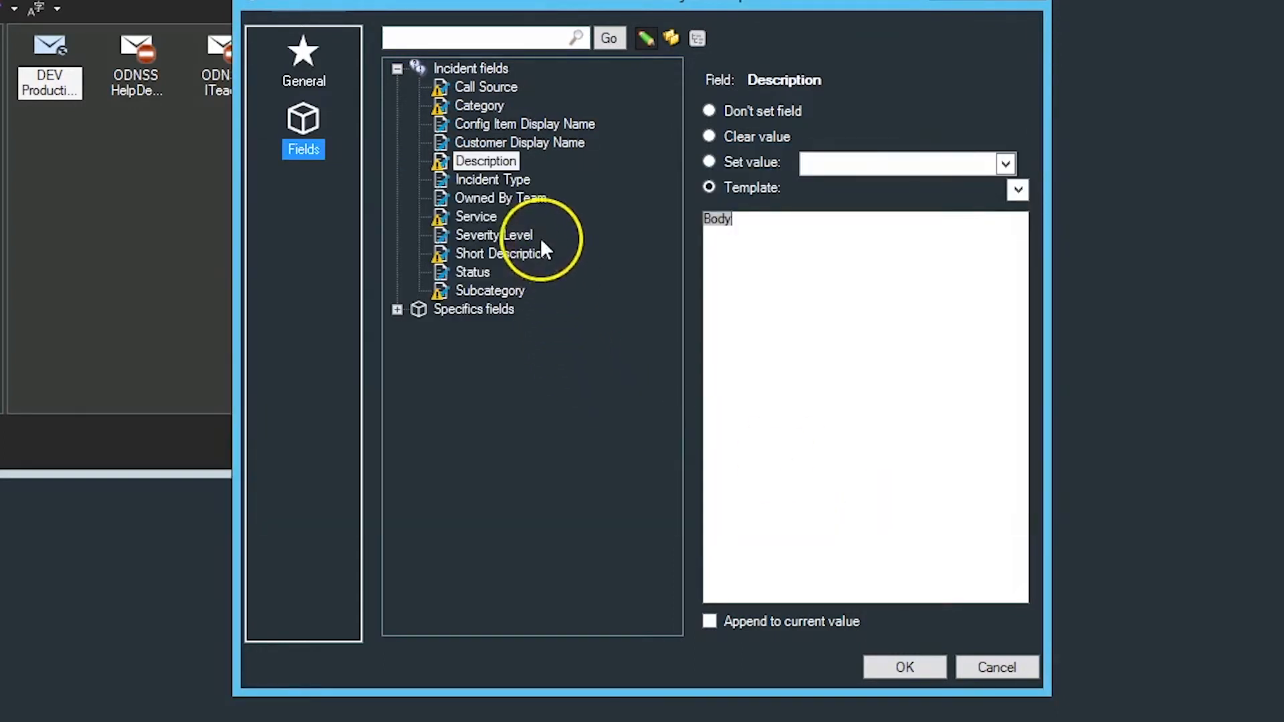
left_click(508, 181)
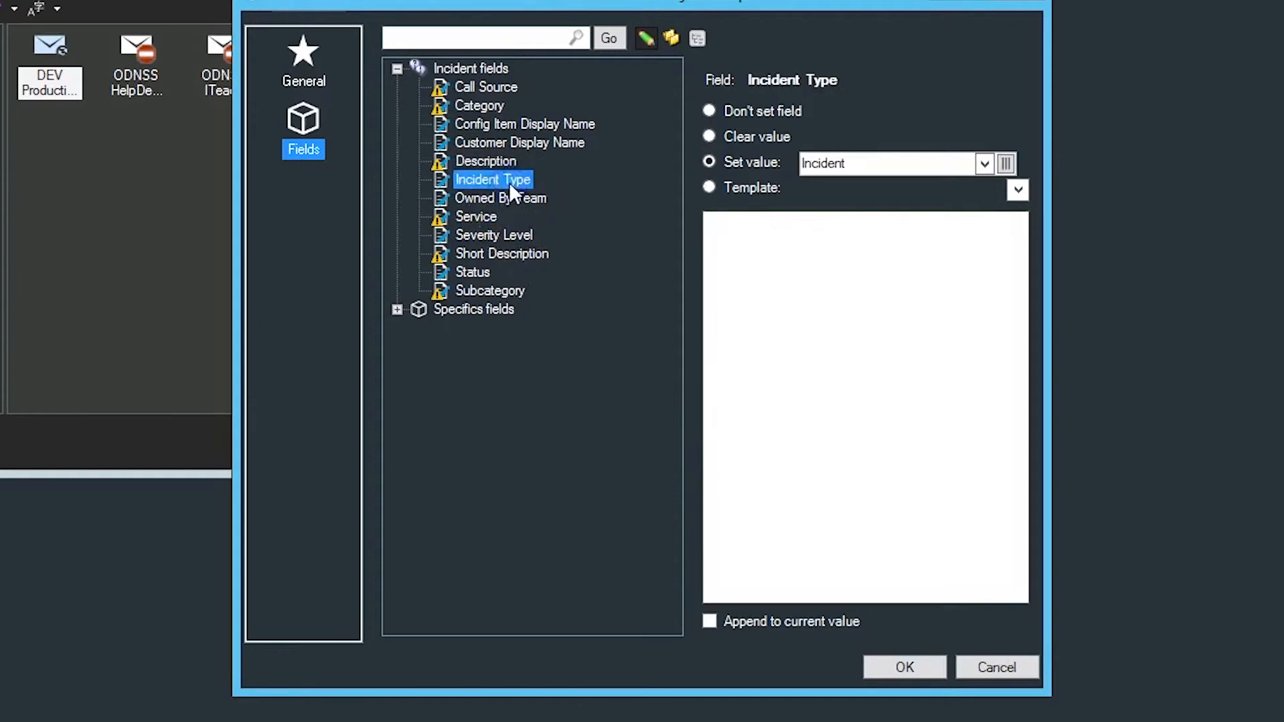
left_click(516, 202)
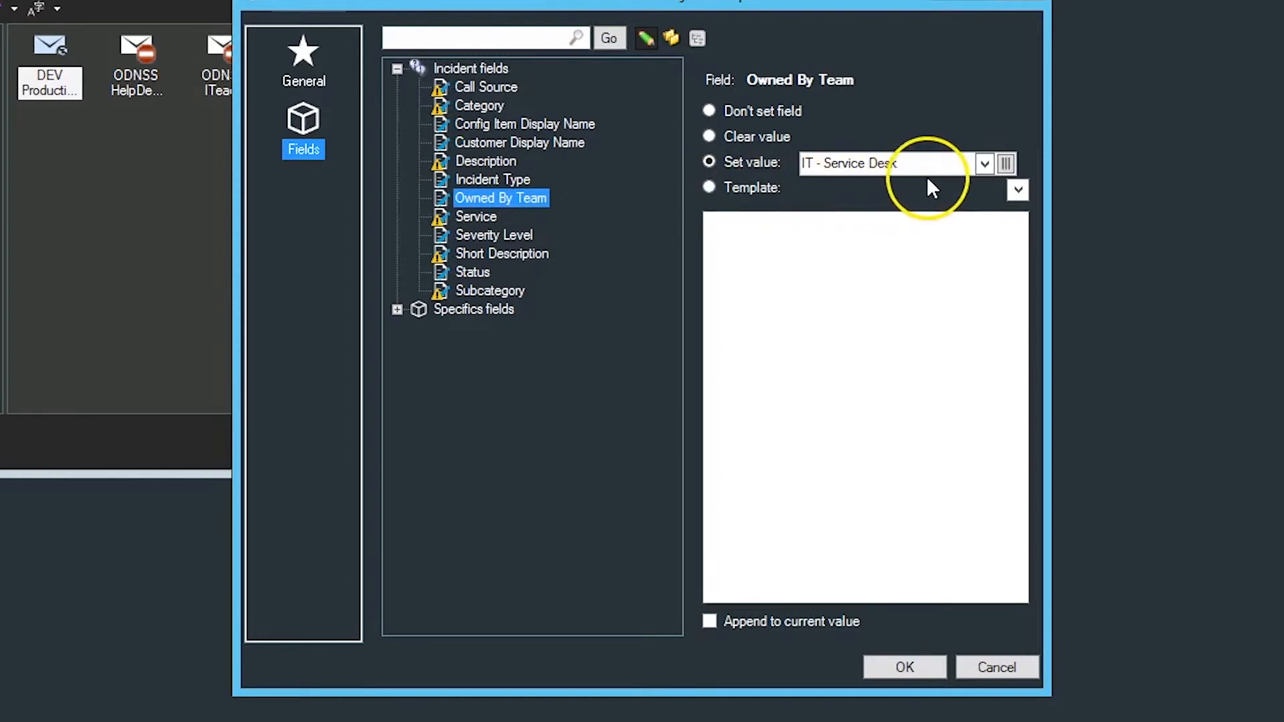
Step: Start a new custom expression for the Severity Level field's value, using the Case editor
left_click(475, 235)
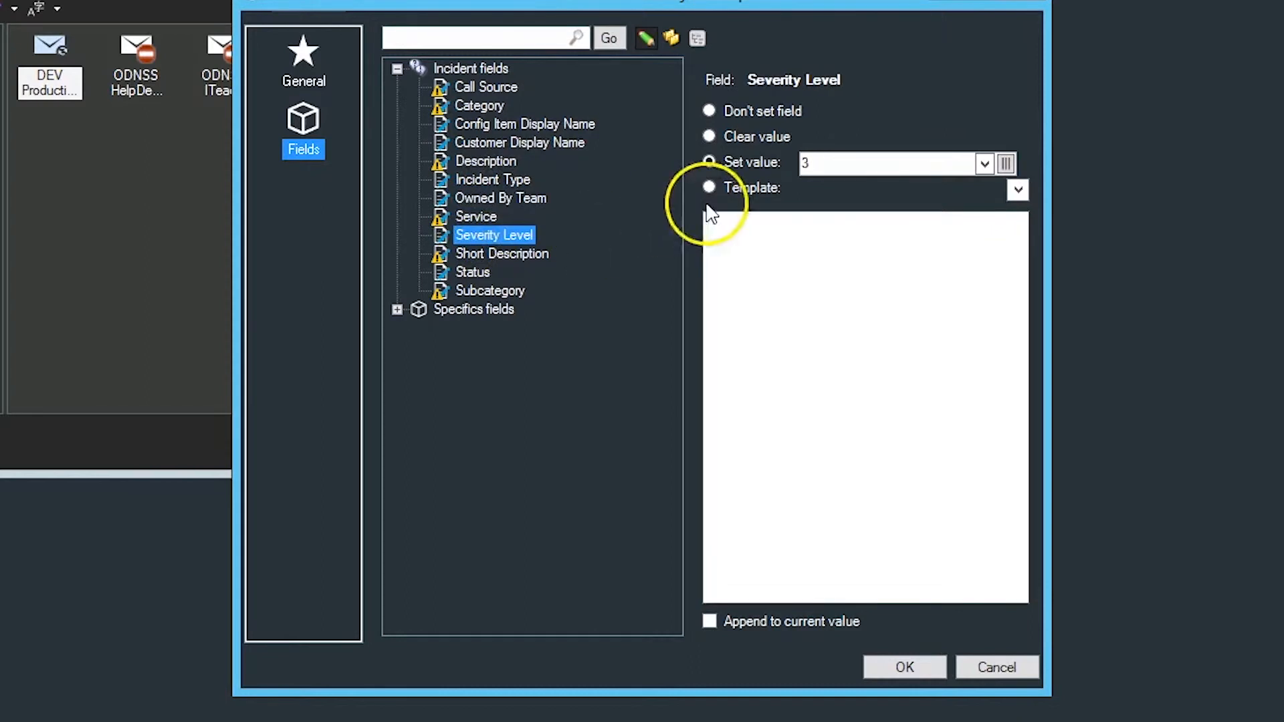
left_click(984, 164)
double_click(869, 410)
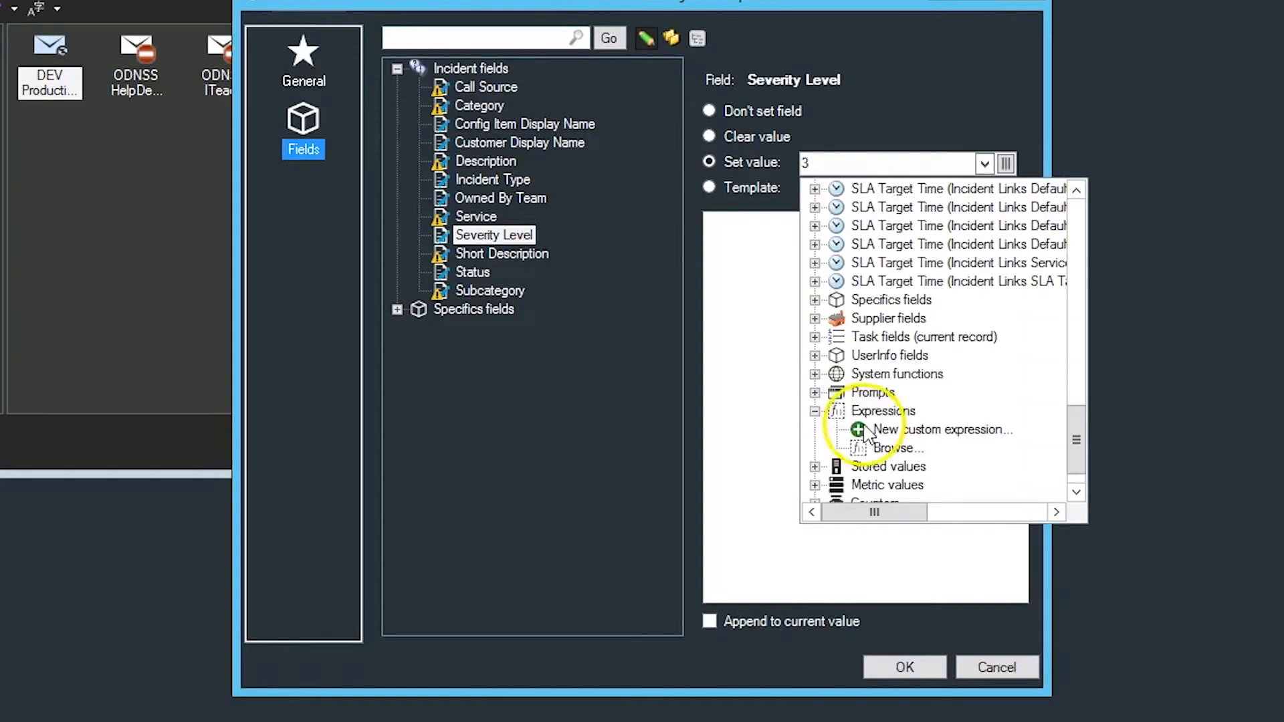
left_click(869, 429)
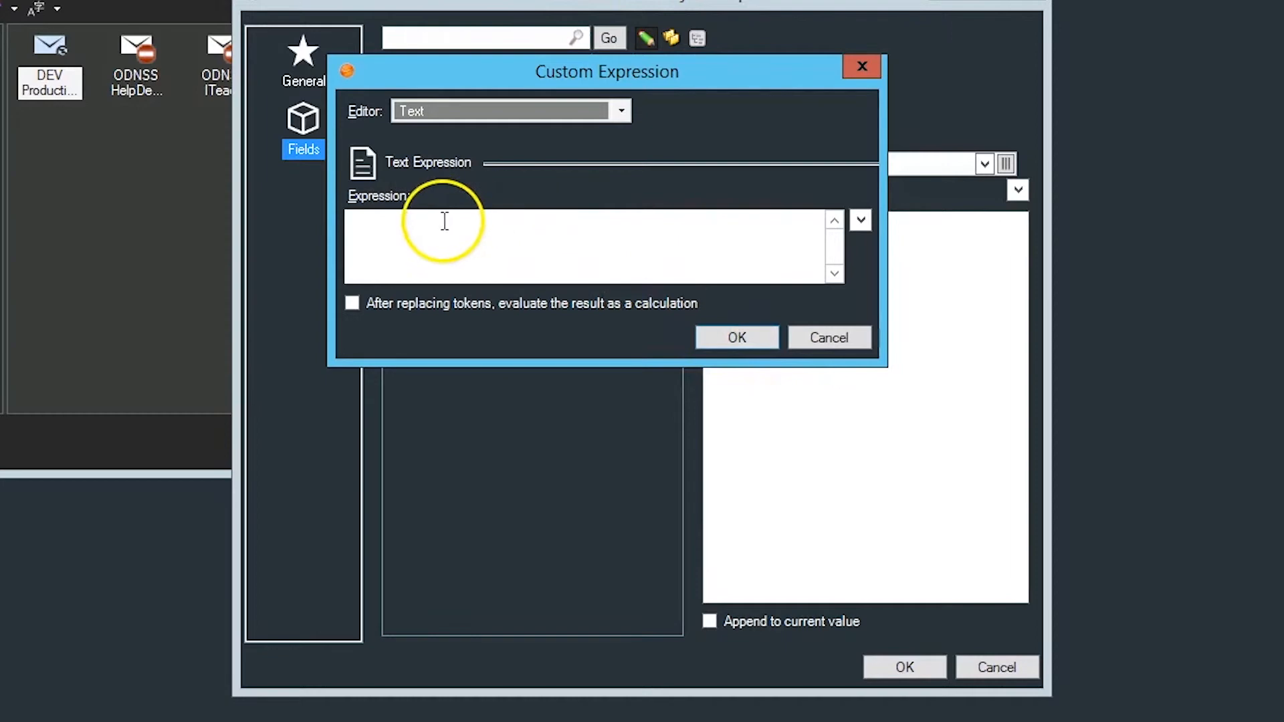
left_click(623, 117)
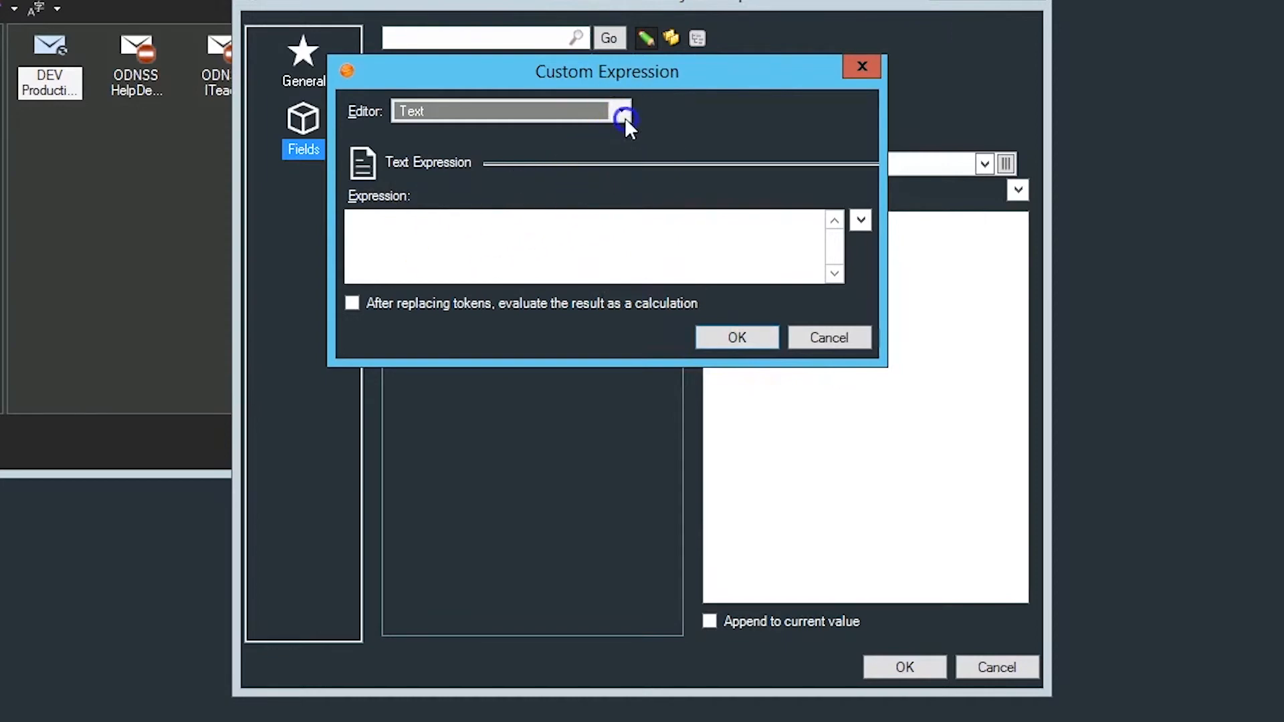
left_click(425, 147)
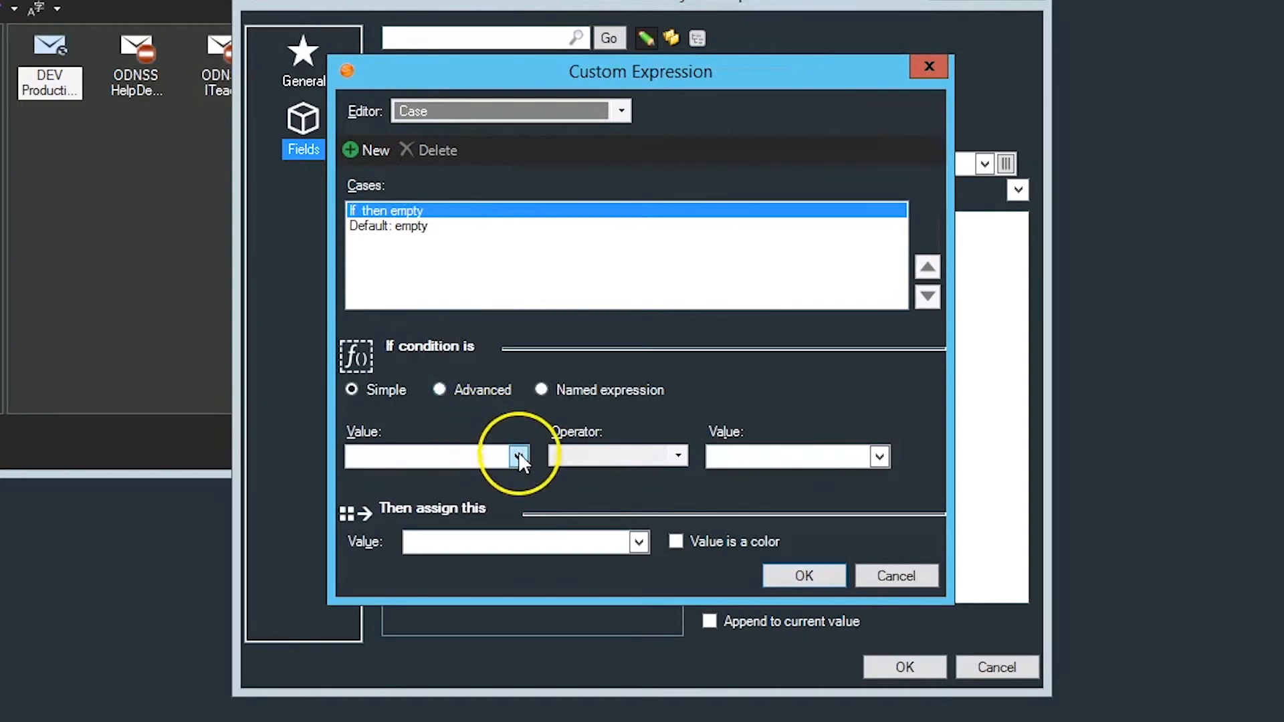
Step: Create a nested custom expression with the Text editor as the first value of the case's condition
left_click(518, 456)
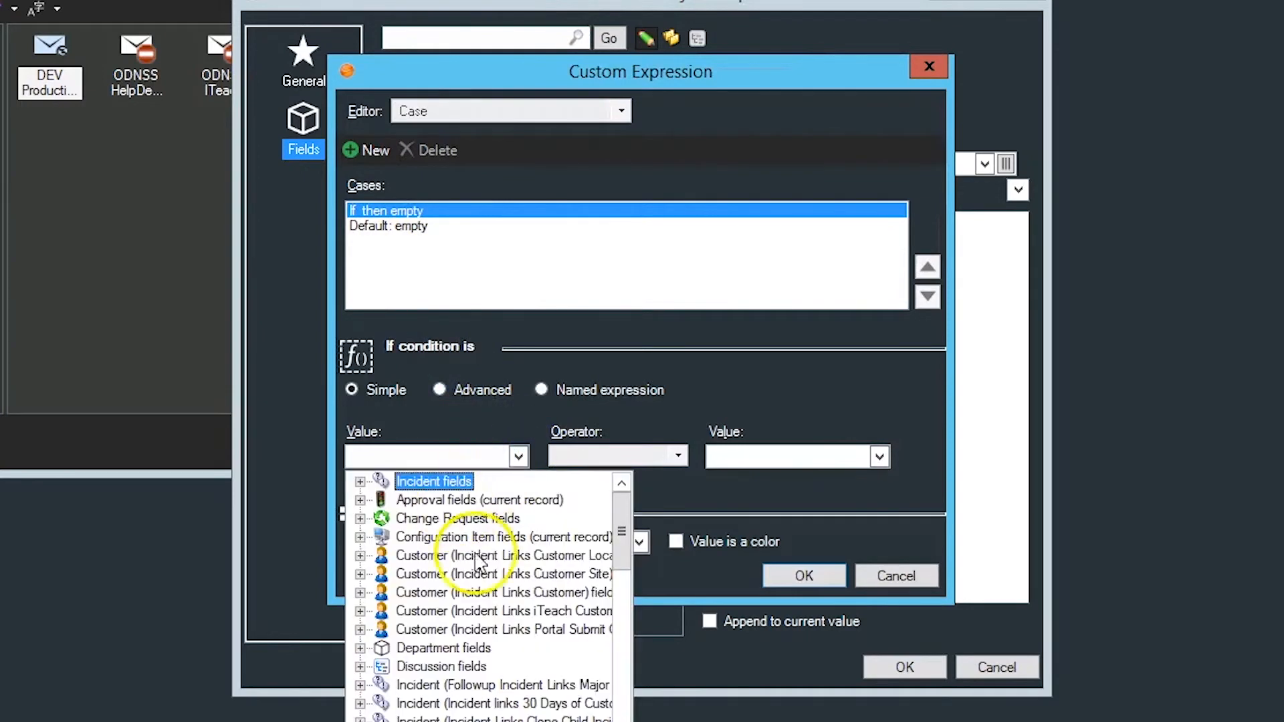
scroll(488, 595, "down", 5)
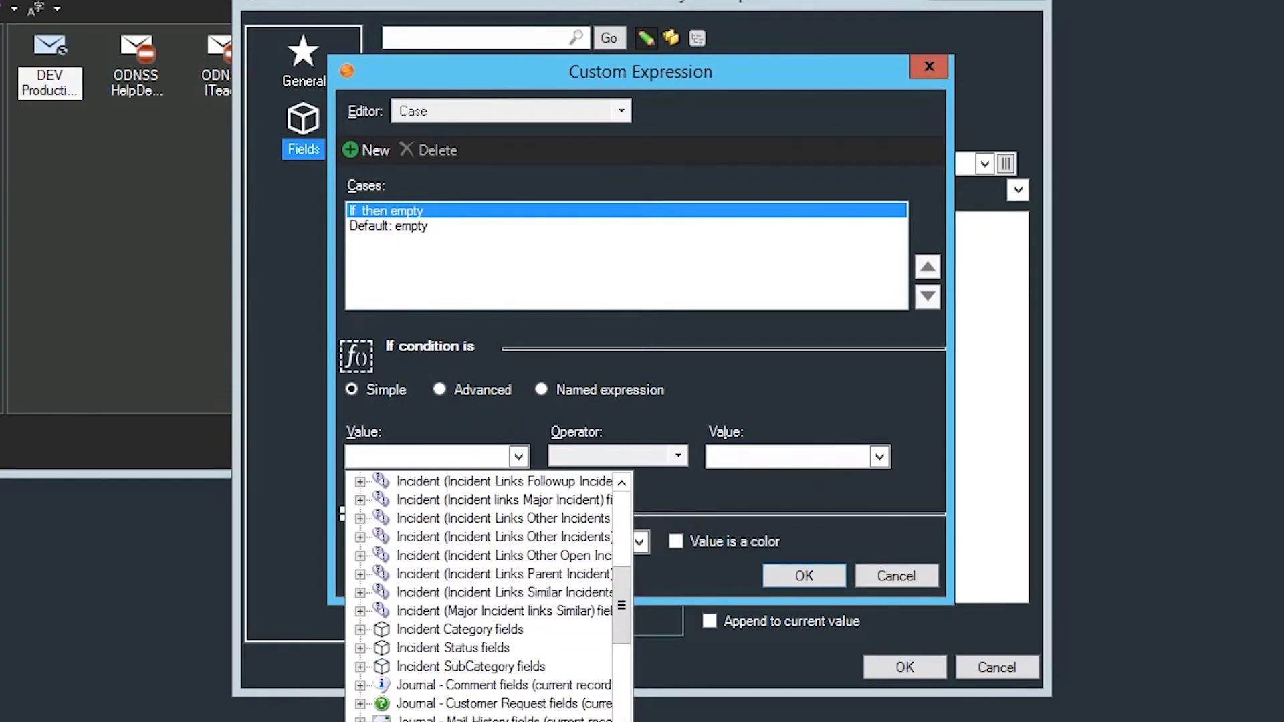
scroll(488, 595, "down", 10)
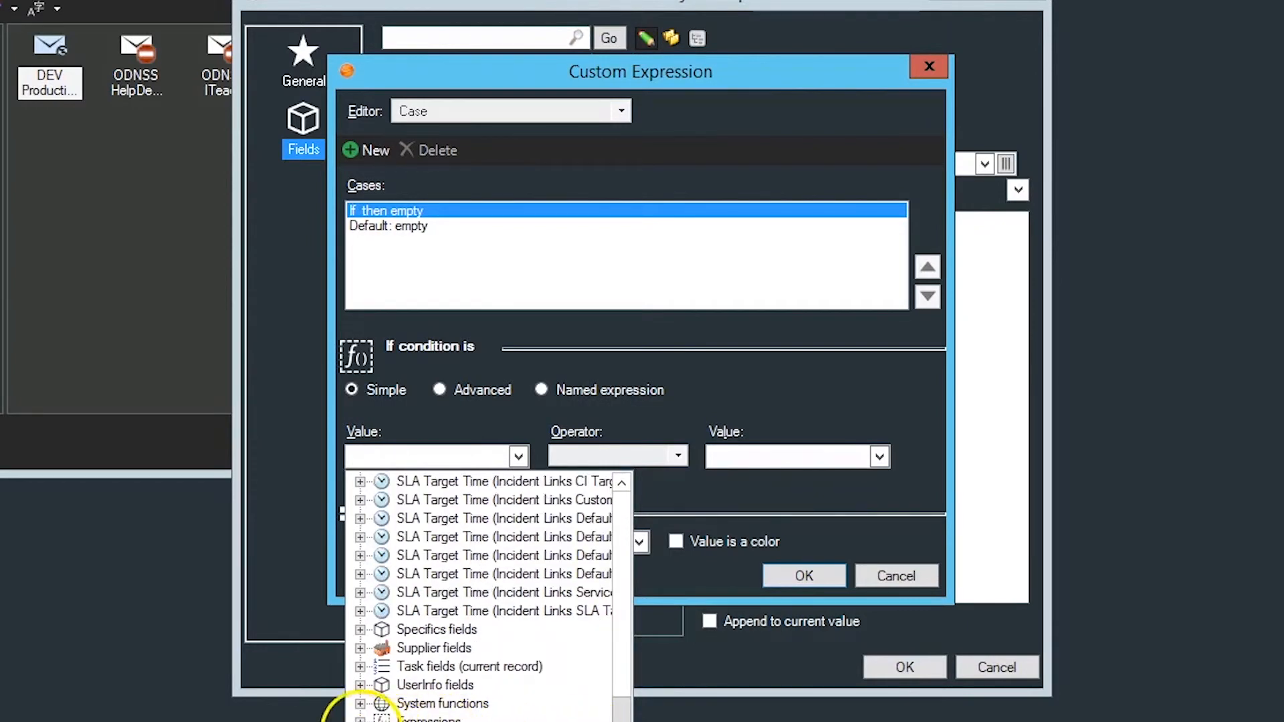
left_click(361, 719)
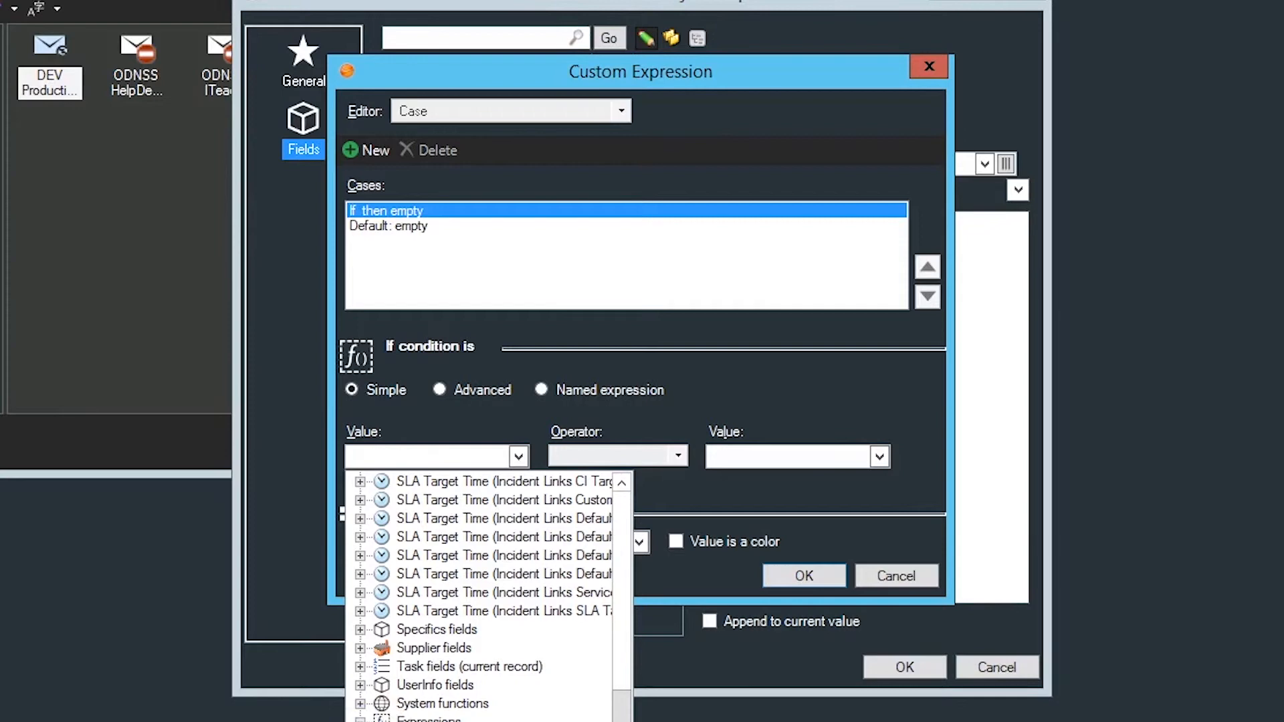
left_click(441, 721)
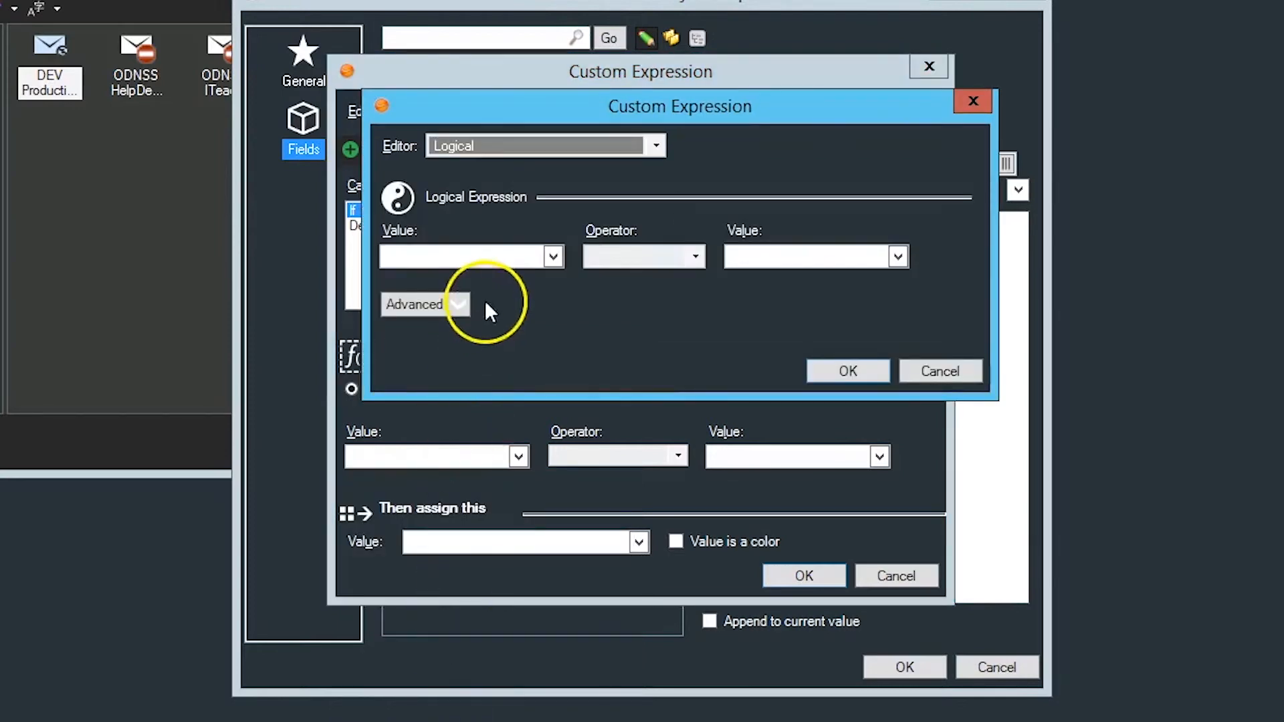
left_click(655, 145)
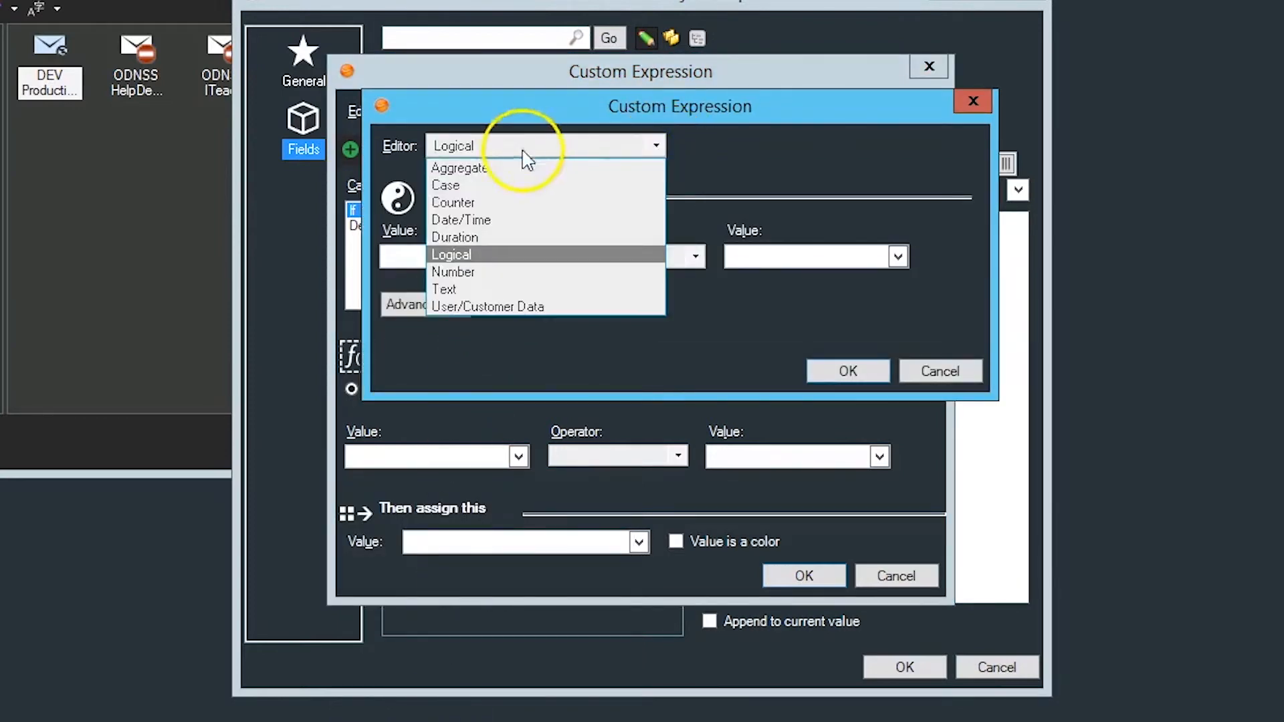
left_click(444, 287)
Step: Insert the incident's Description field as a token in the nested text expression
left_click(752, 302)
left_click_drag(752, 302, 751, 272)
left_click(466, 255)
left_click(494, 265)
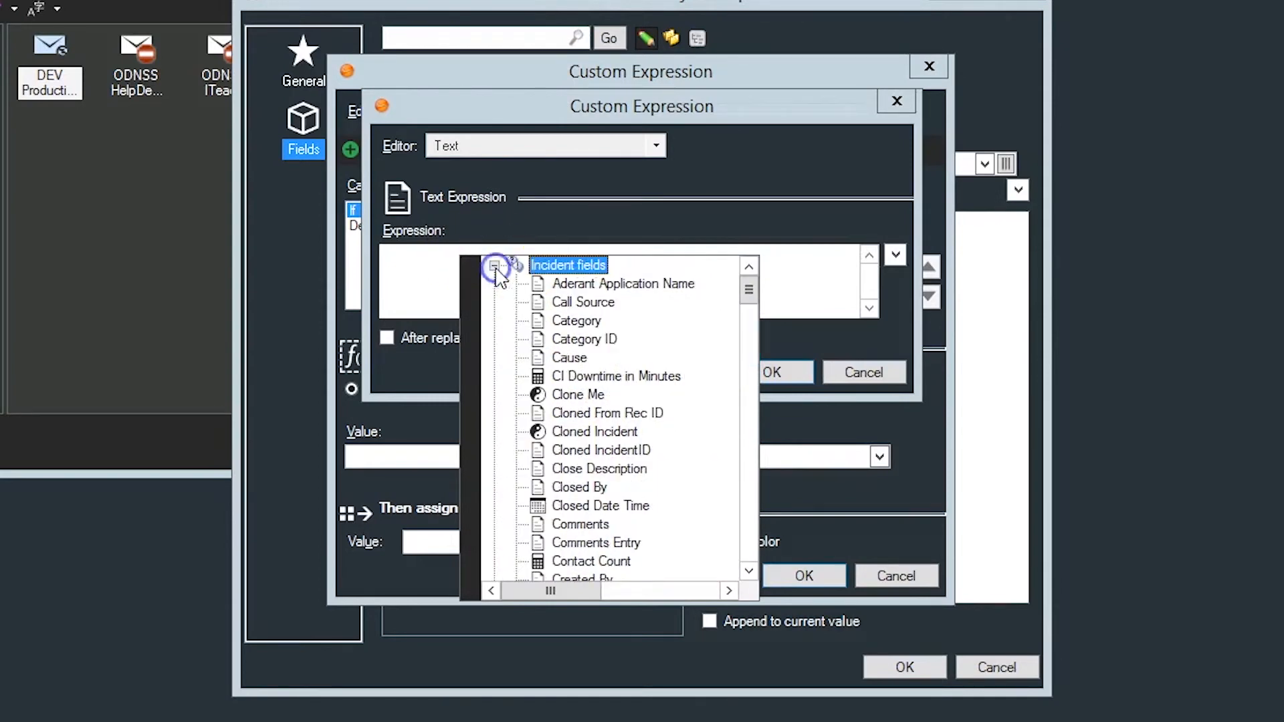
scroll(517, 472, "down", 5)
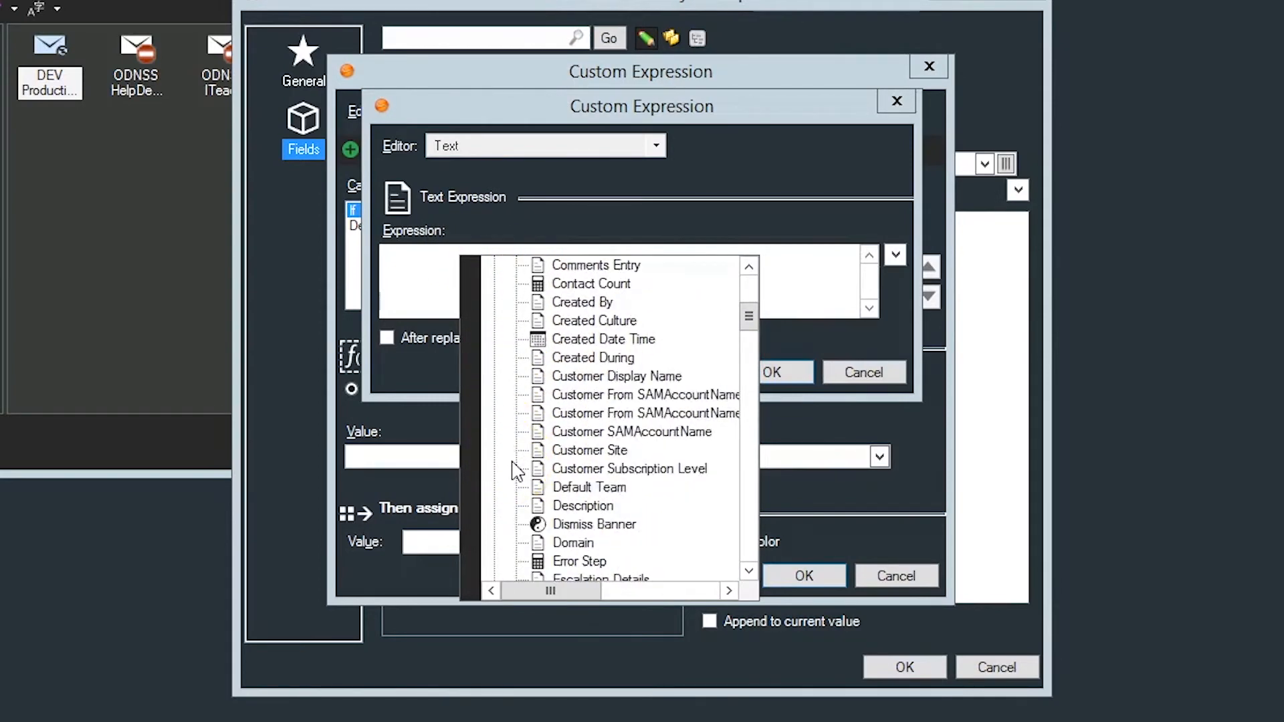
scroll(517, 471, "down", 1)
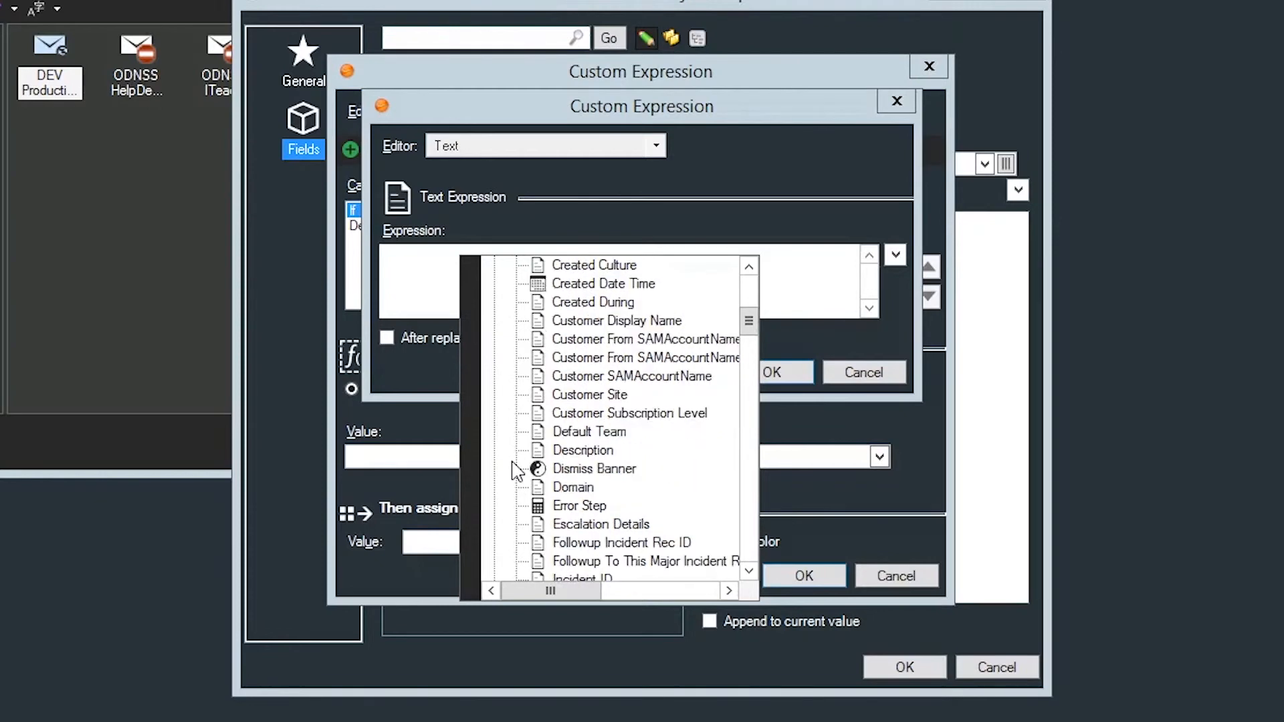
left_click(563, 453)
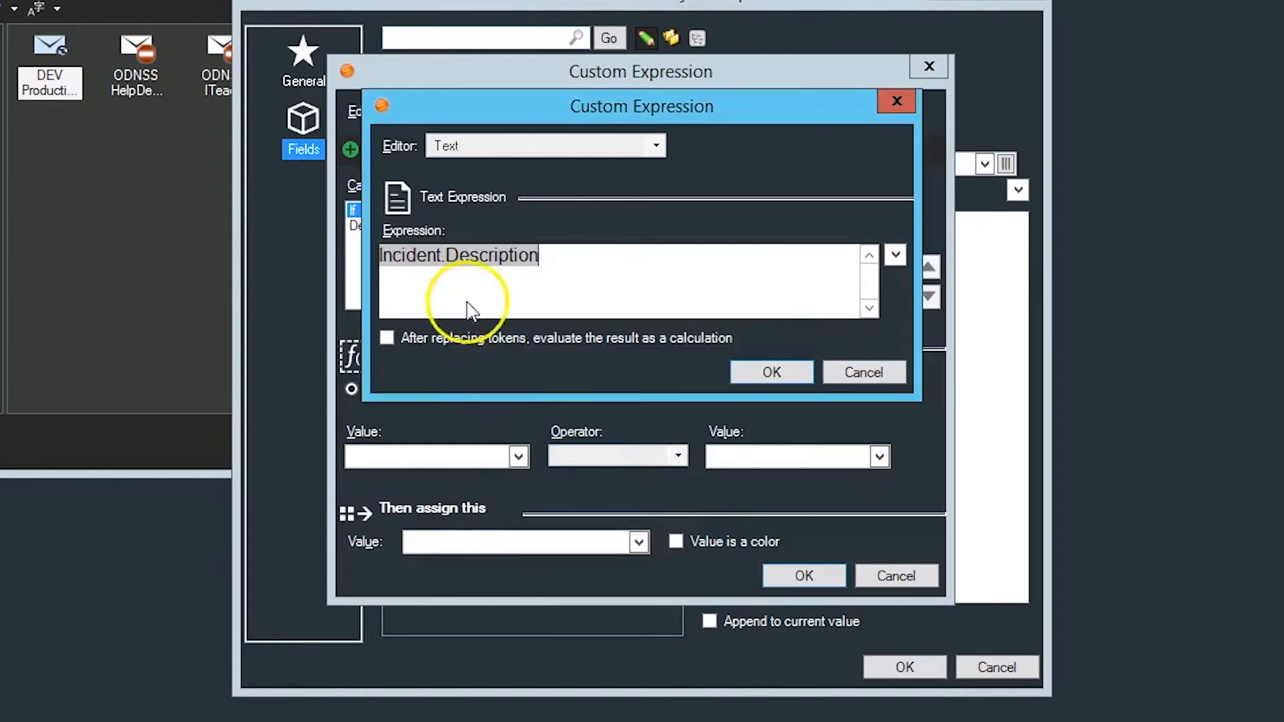
Step: Add a Text Between modifier to the Incident.Description token
right_click(449, 264)
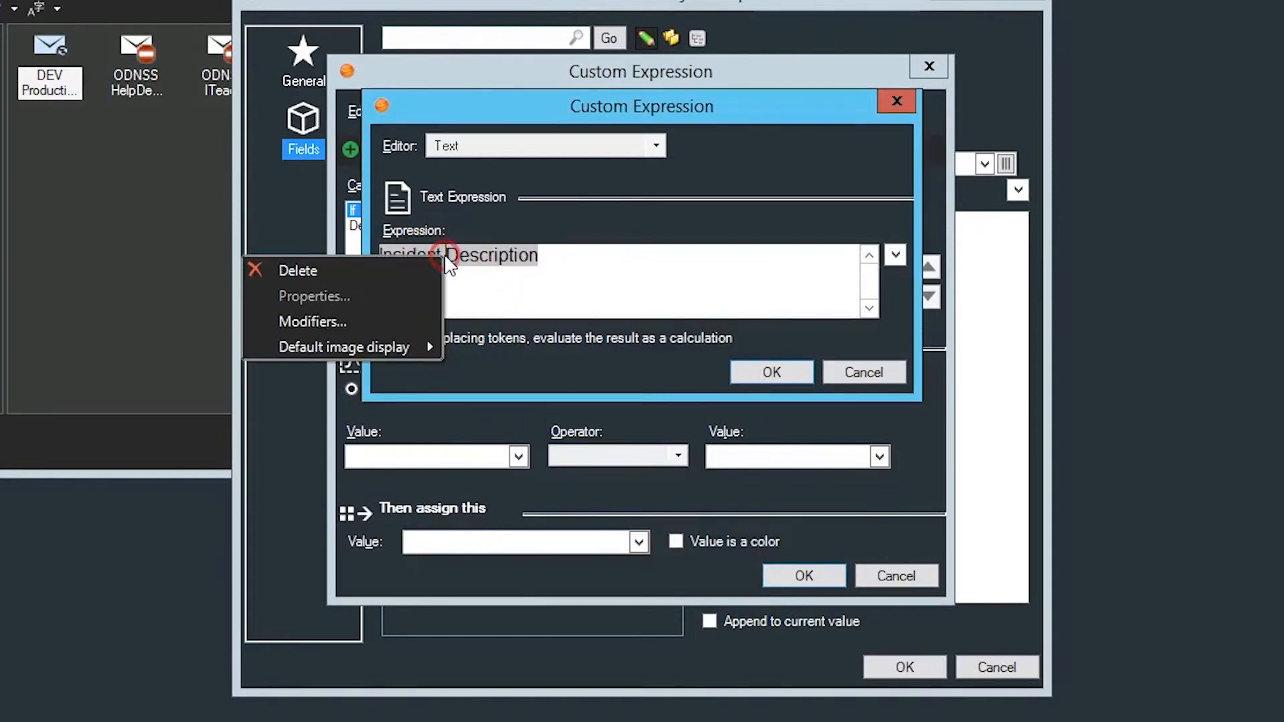
left_click(335, 317)
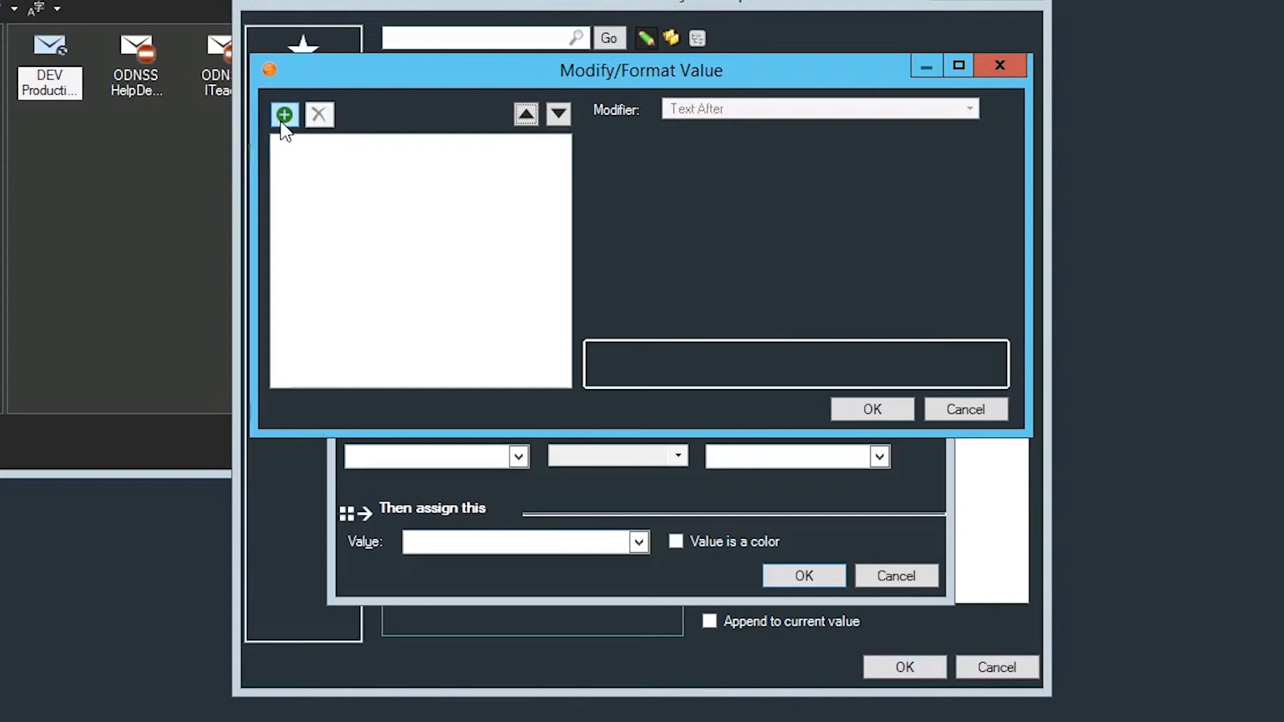
left_click(284, 117)
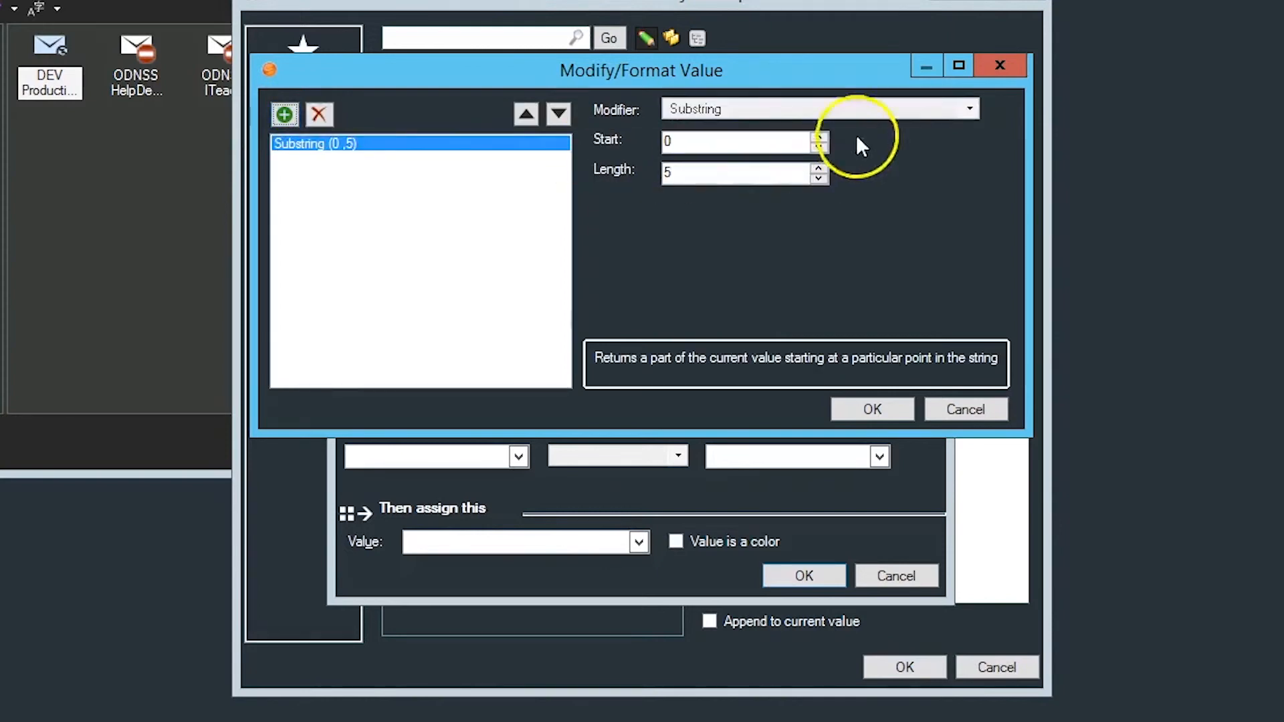
left_click(969, 107)
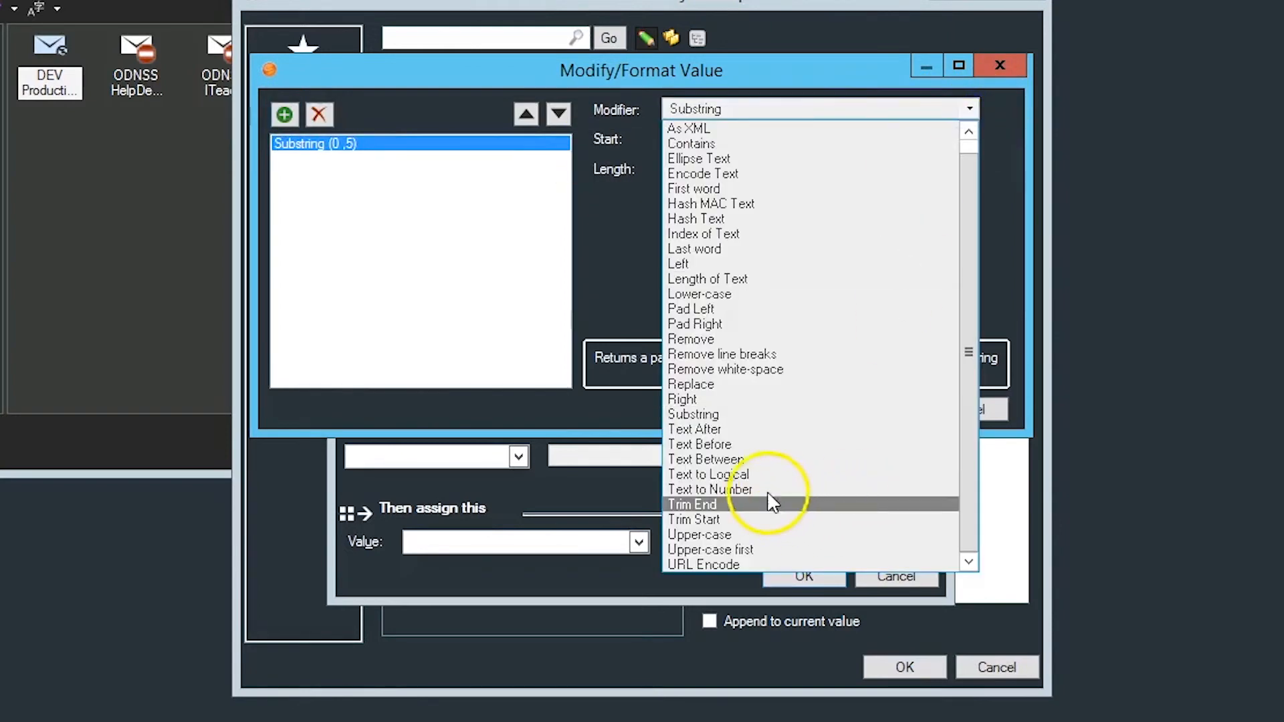
left_click(749, 460)
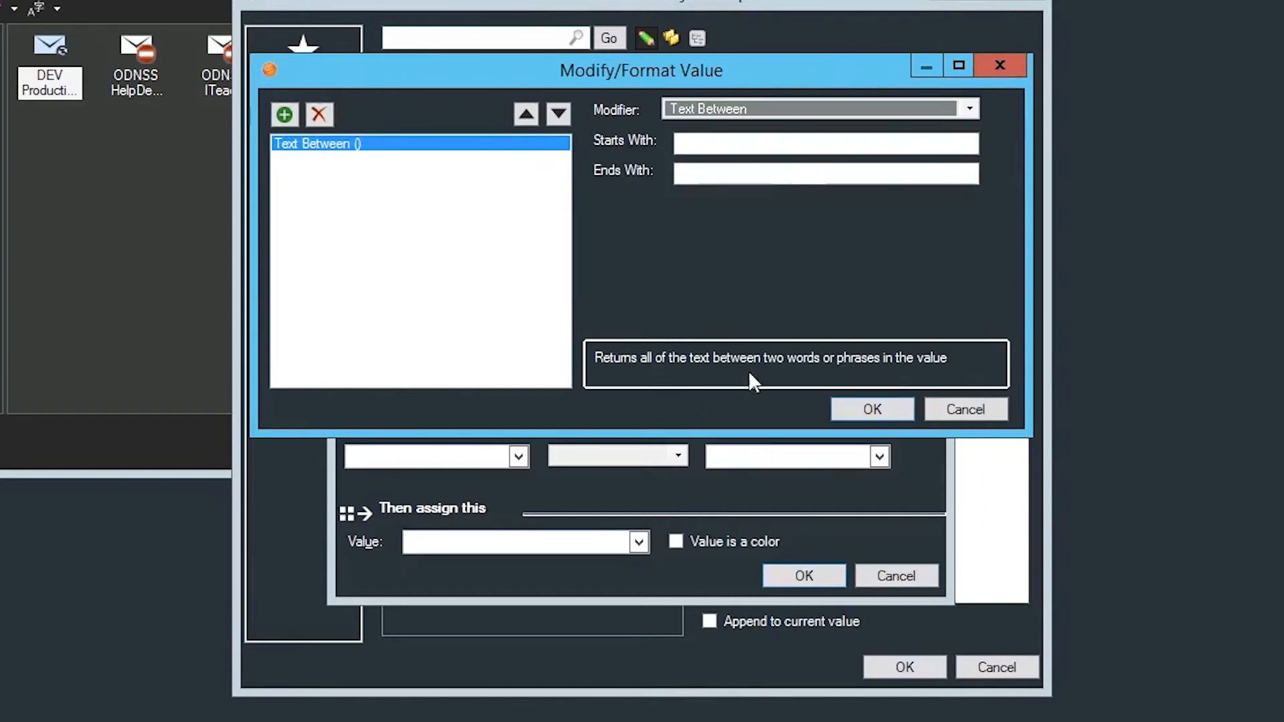
Step: Set the Text Between modifier to start with ") is" and end with ".", and accept the modifier and the text expression
left_click(727, 151)
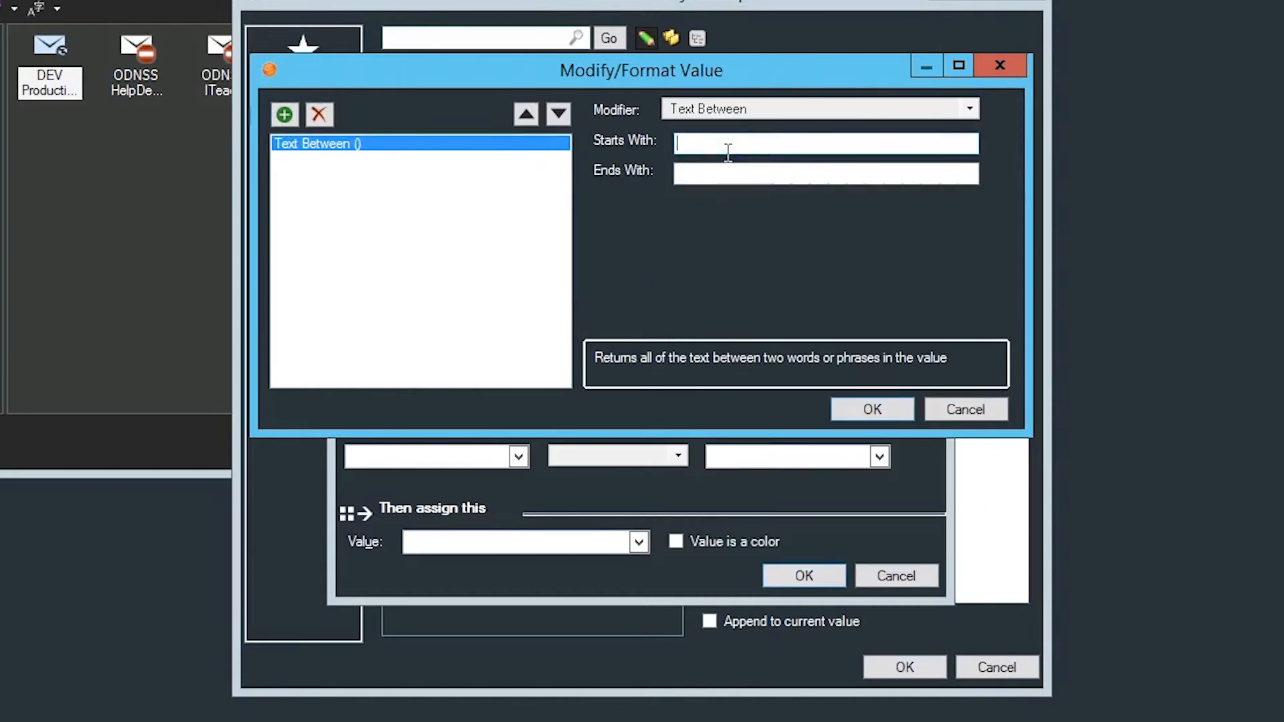
type(") is")
left_click(729, 173)
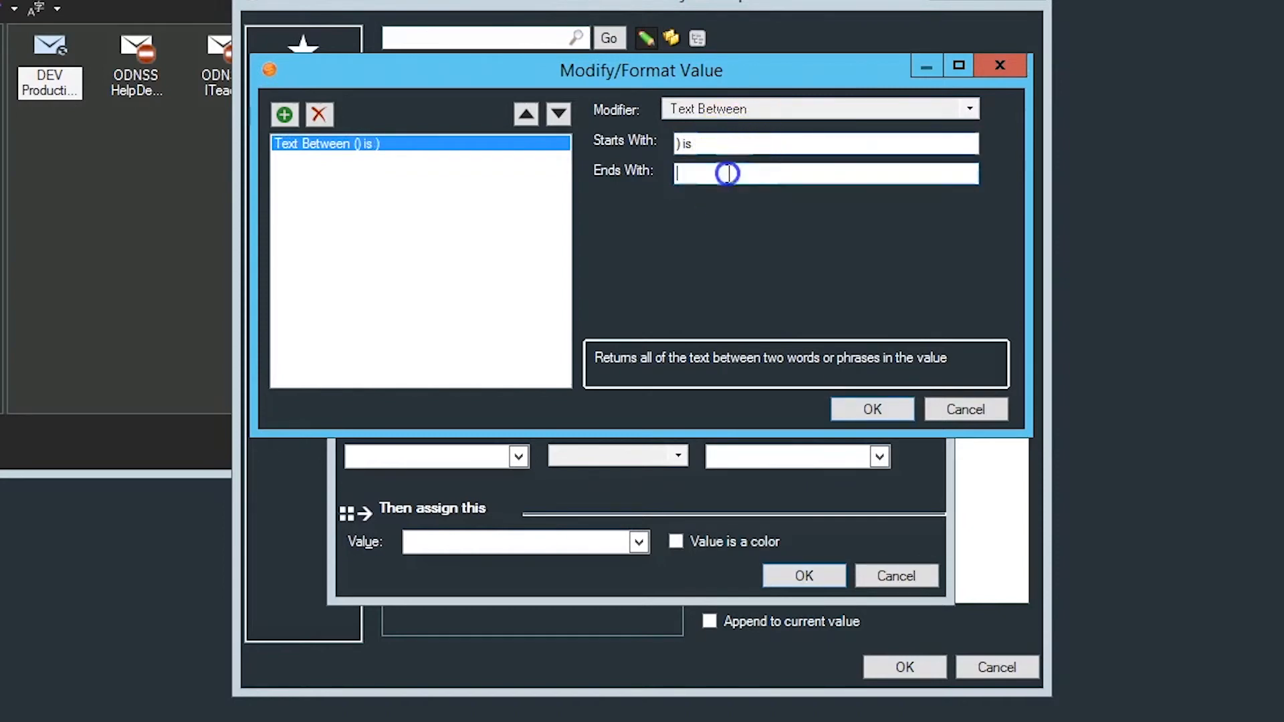
type(".")
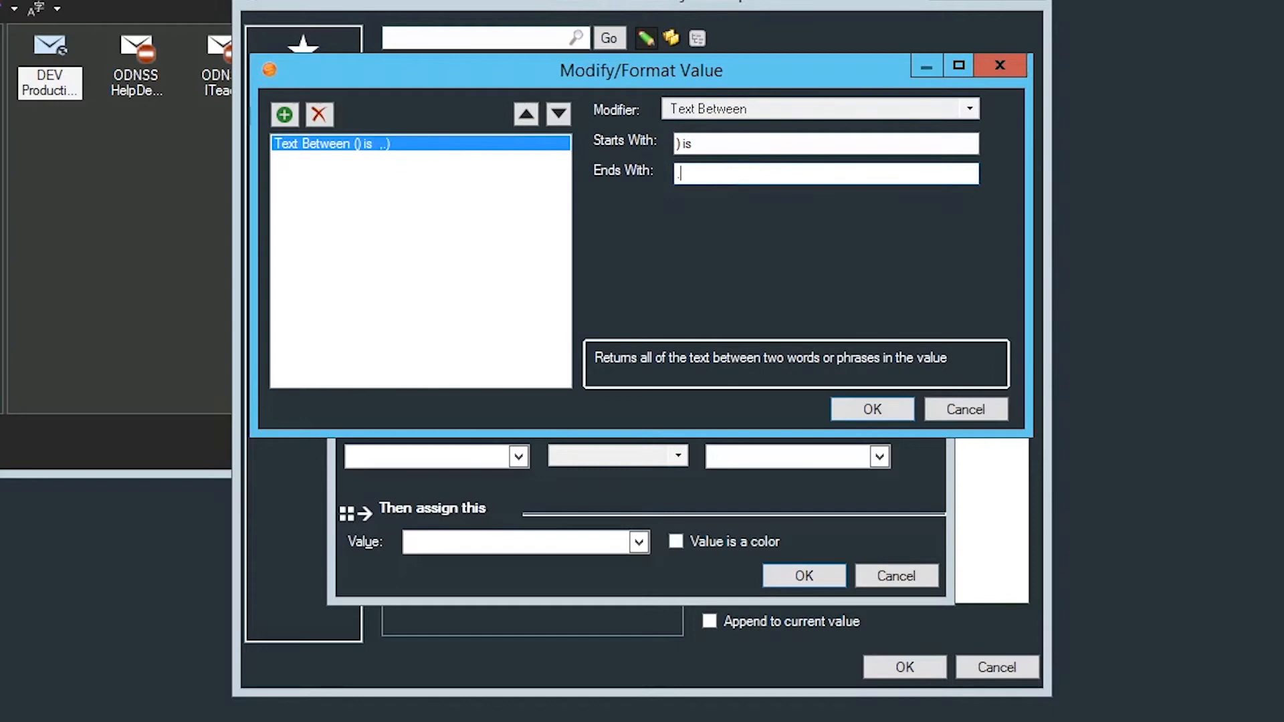
left_click(872, 408)
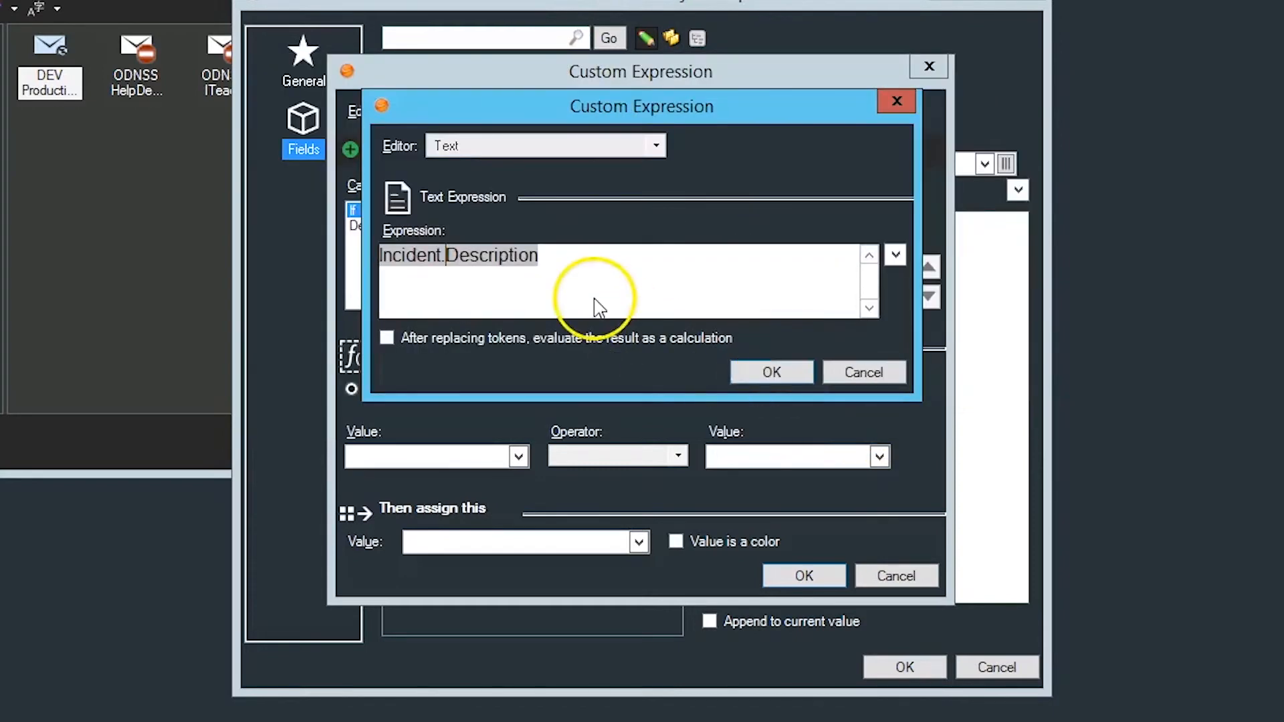
left_click(779, 371)
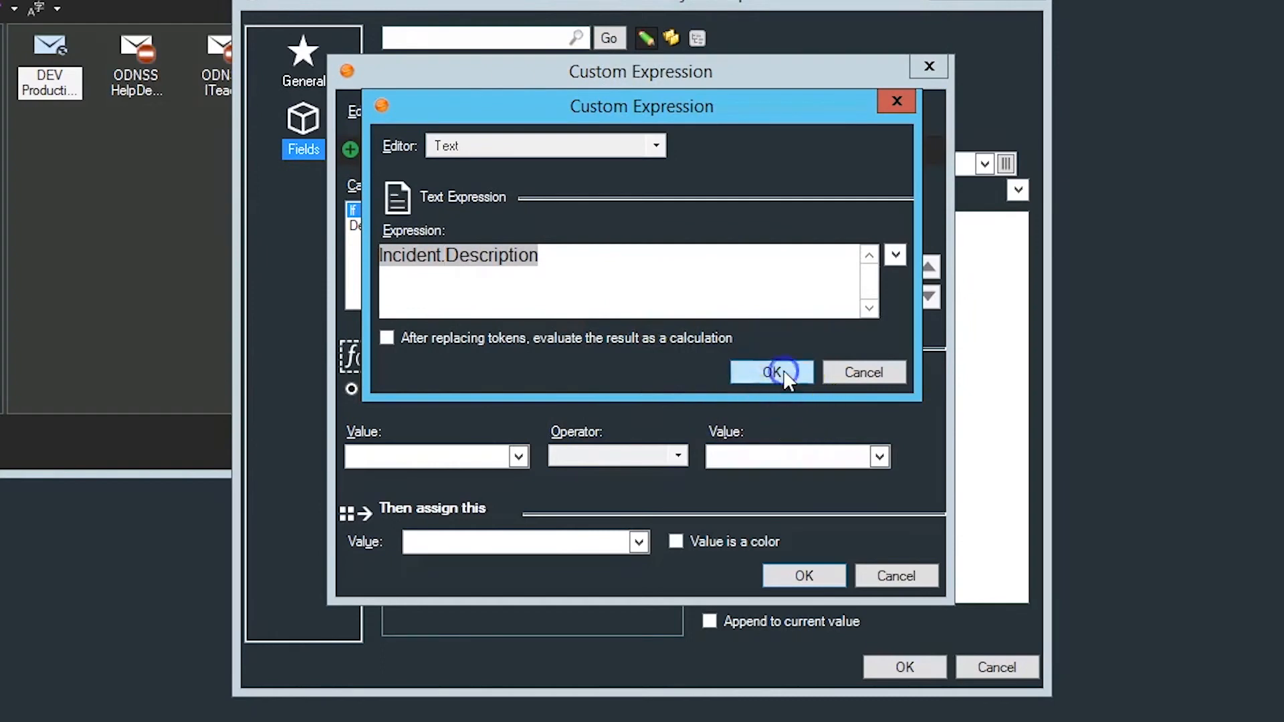
Step: Complete the case so that a Description value equal to "Down" assigns the value 2
left_click(729, 457)
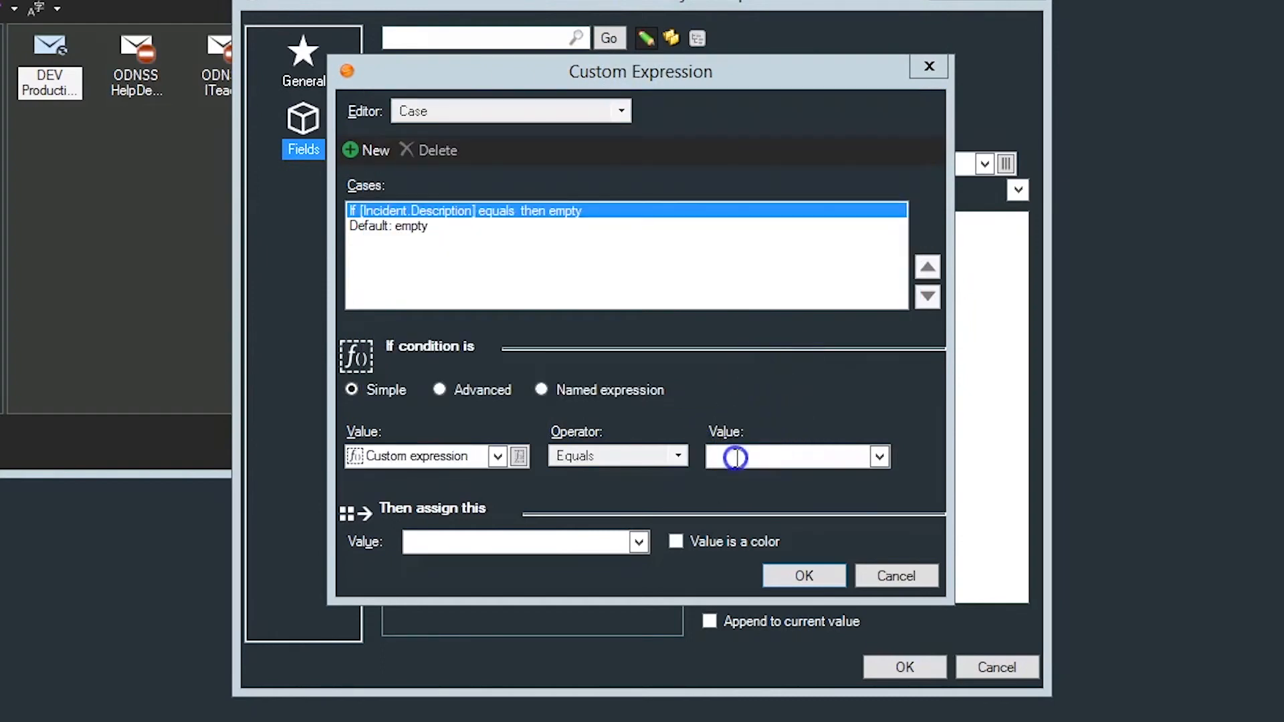
type("Down")
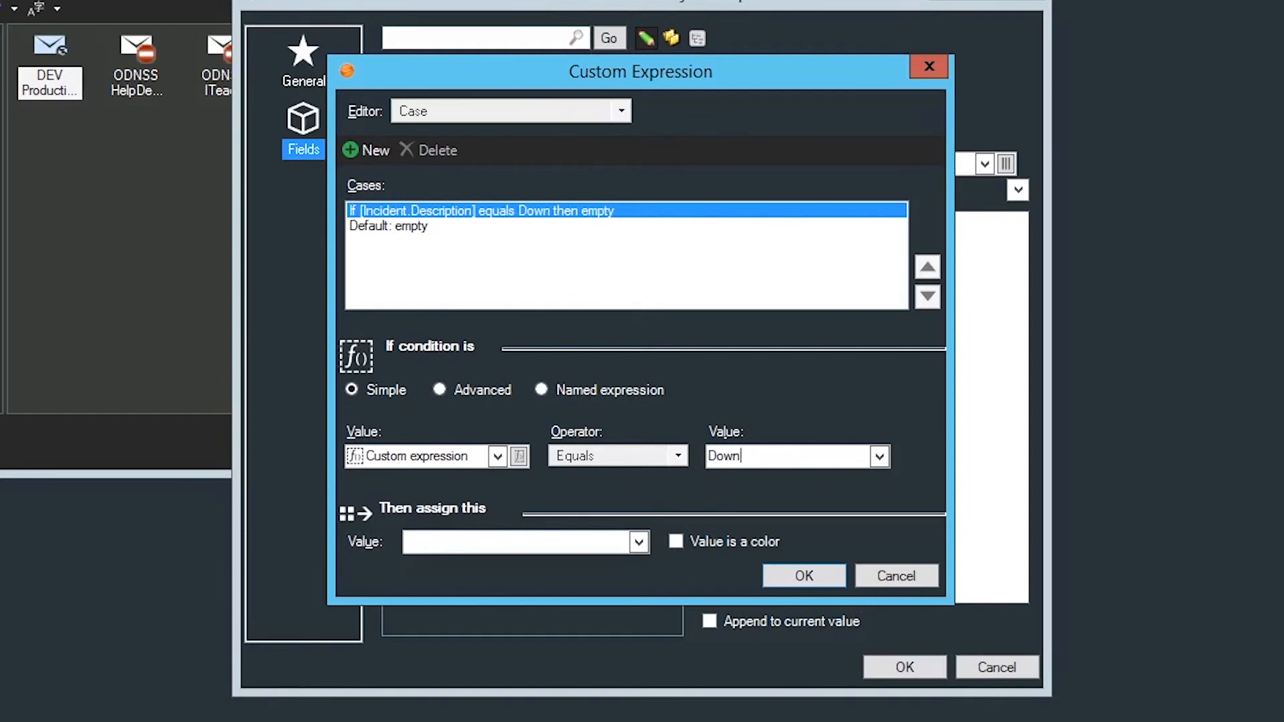
left_click(610, 542)
type("2")
Step: Set the assigned value of the Default case to 1
left_click(393, 230)
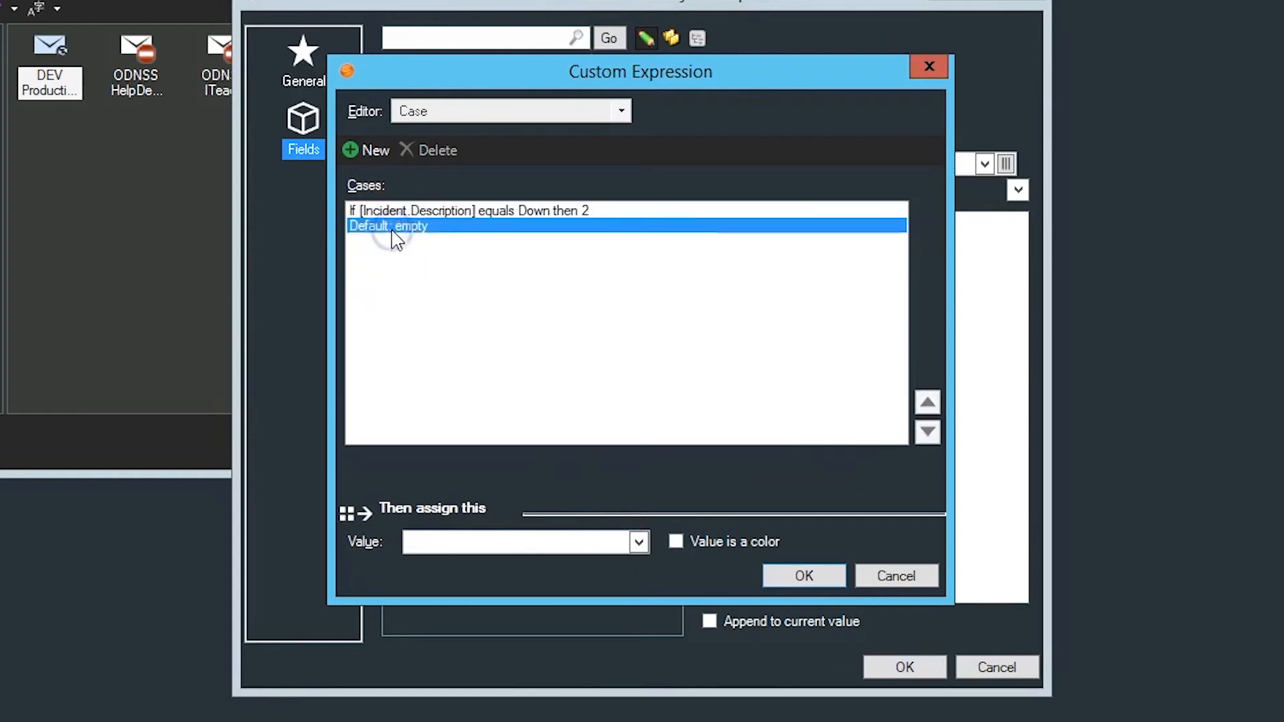
left_click(497, 545)
type("1")
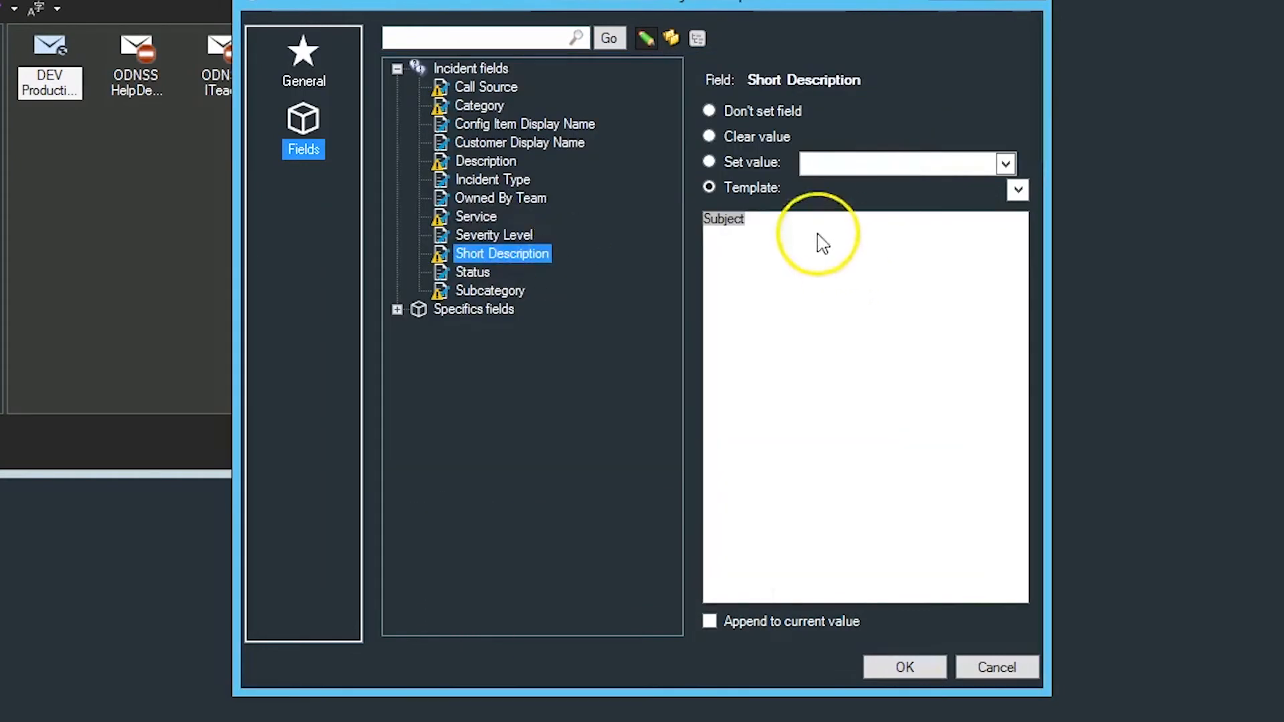
Step: Review the Description, Subcategory and Status field settings, and accept the incident field configuration
left_click(474, 165)
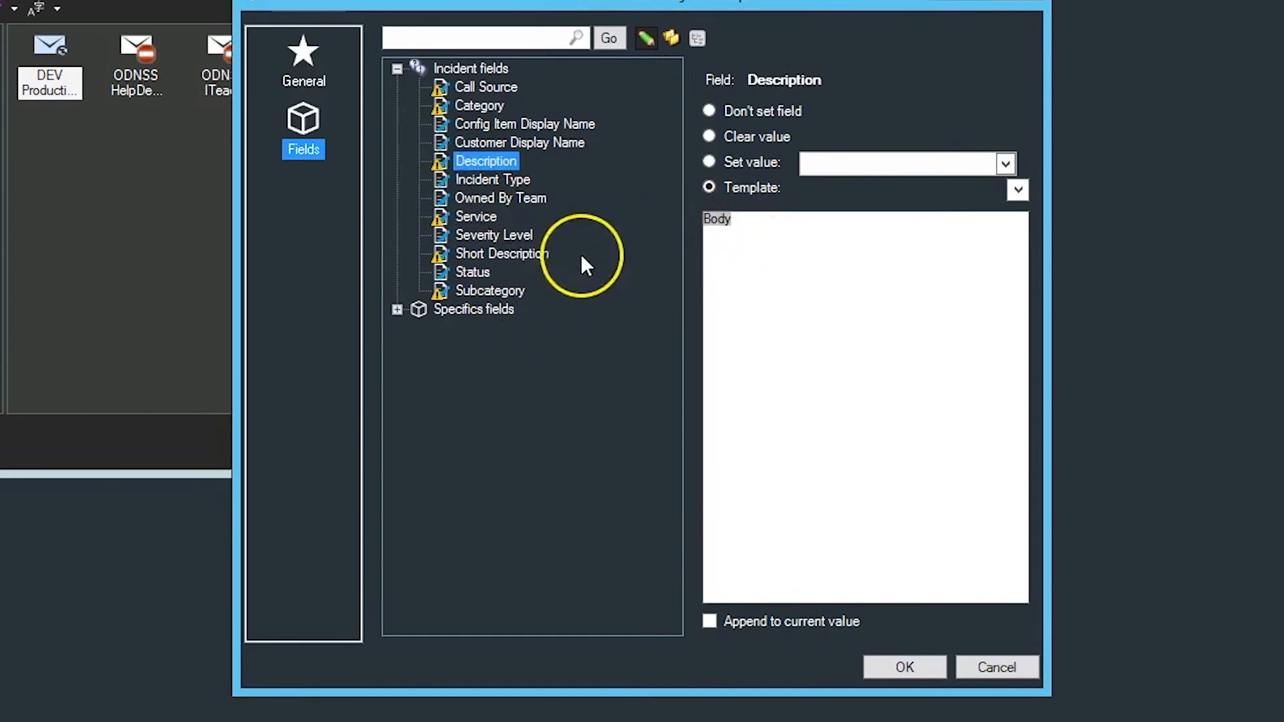
left_click(483, 291)
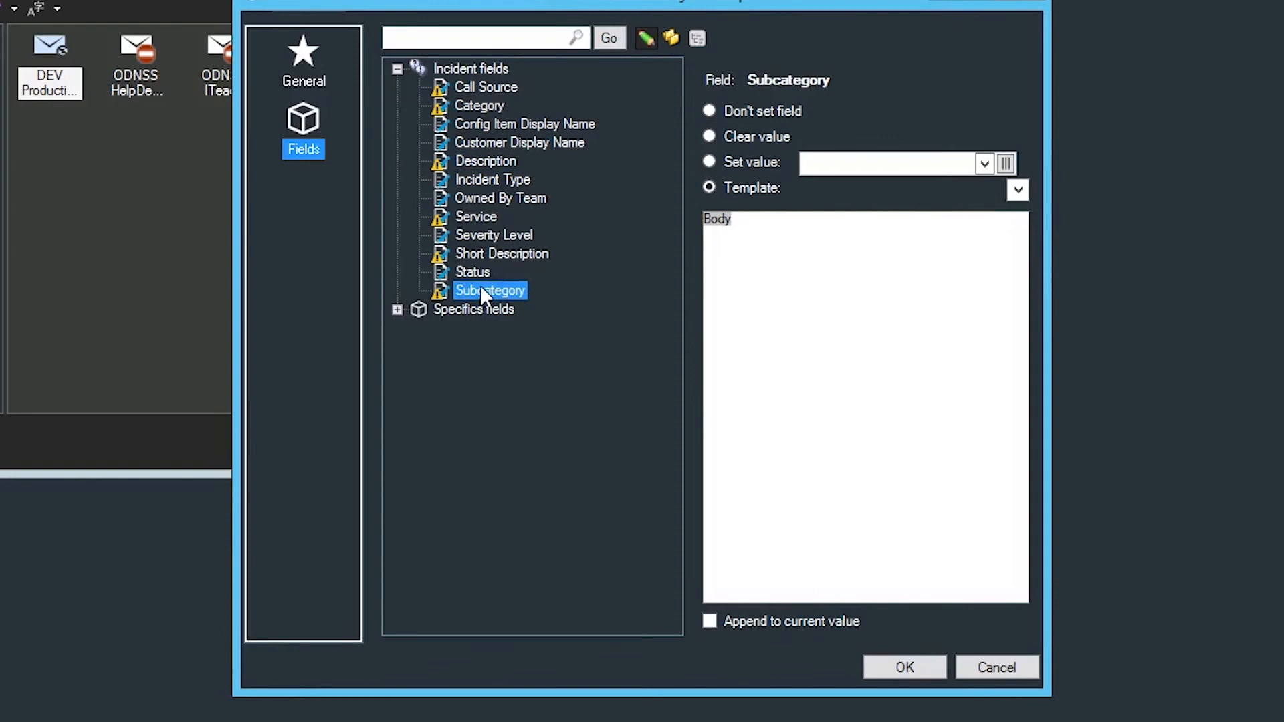
left_click(473, 272)
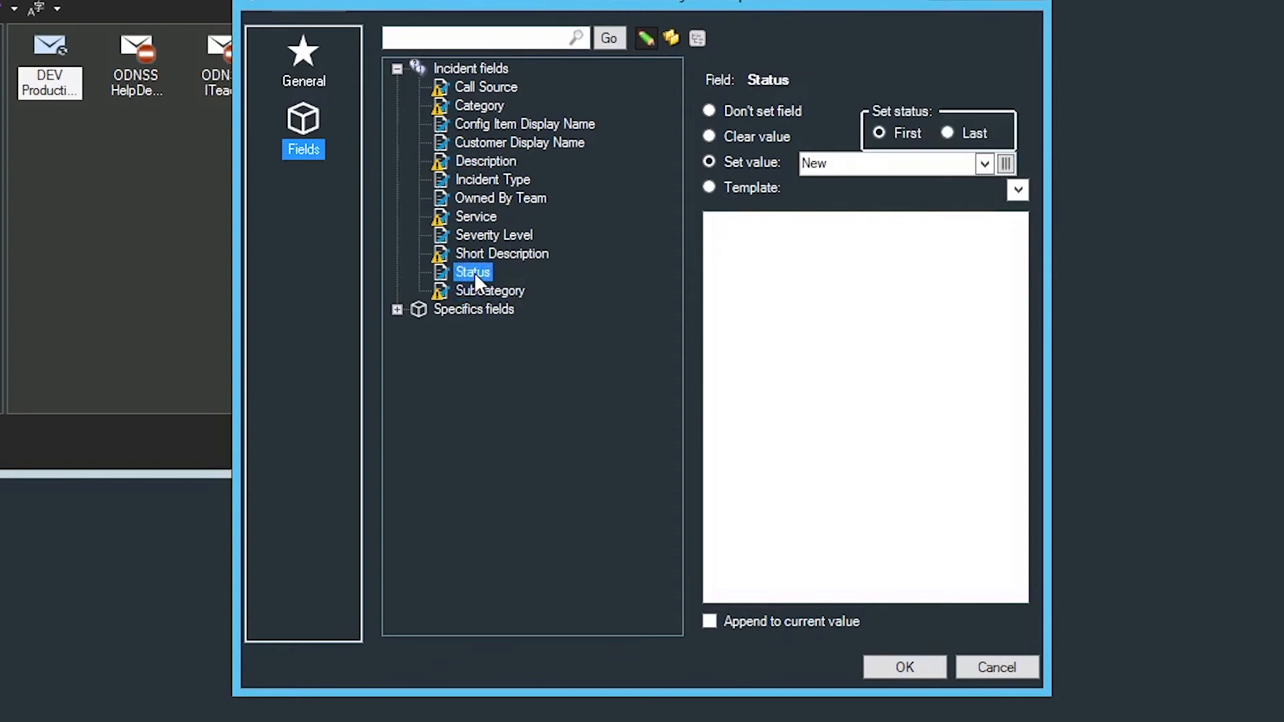
left_click(896, 666)
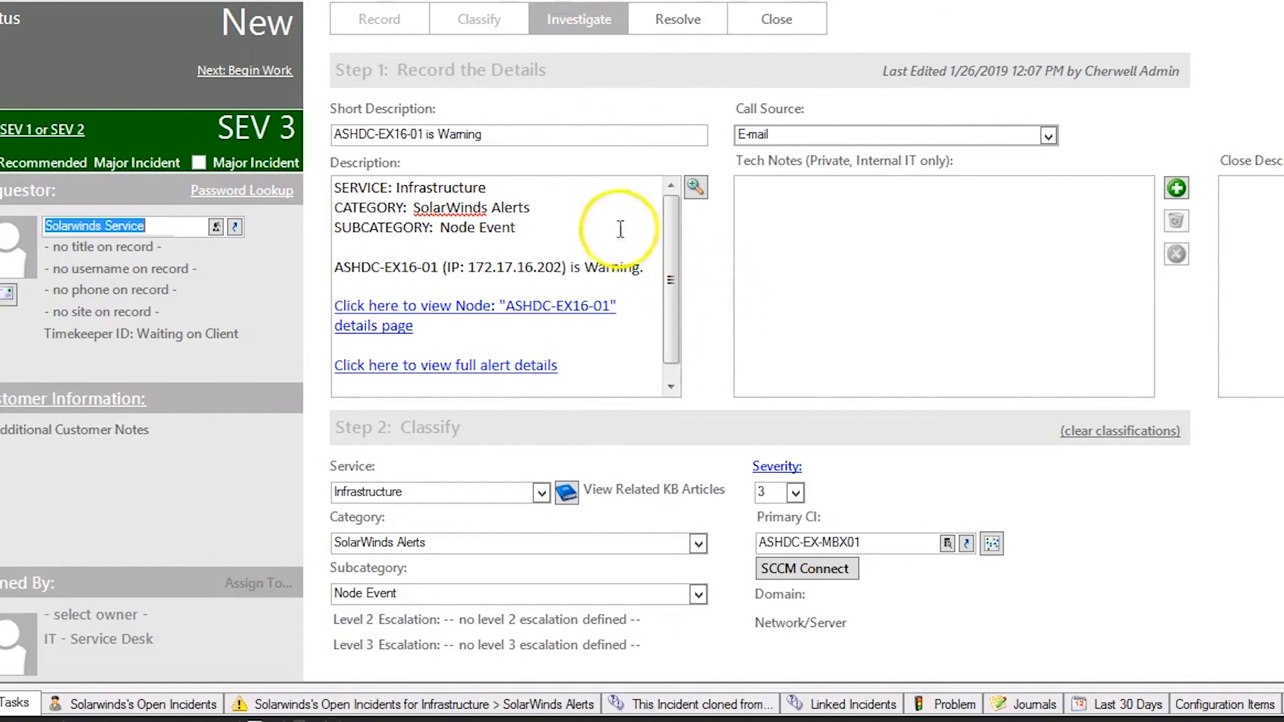
Step: Examine the Short Description text in the incident created from the SolarWinds alert
left_click(479, 132)
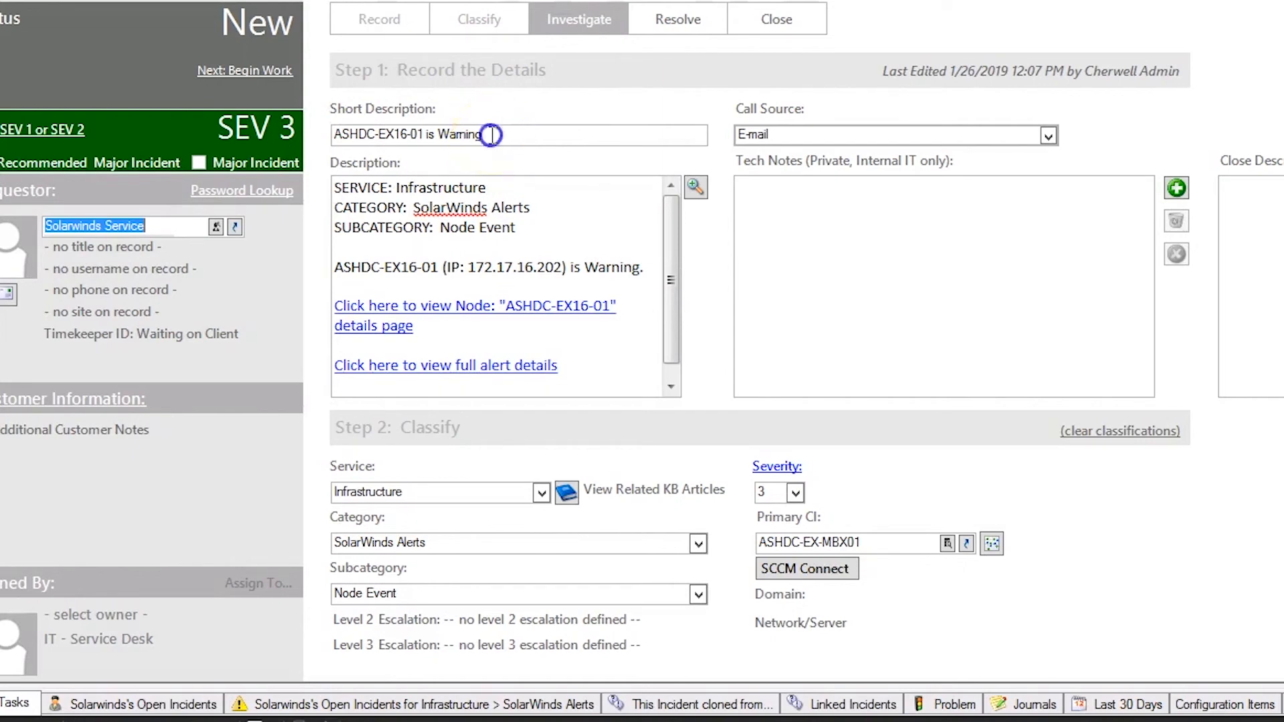
left_click_drag(491, 134, 332, 134)
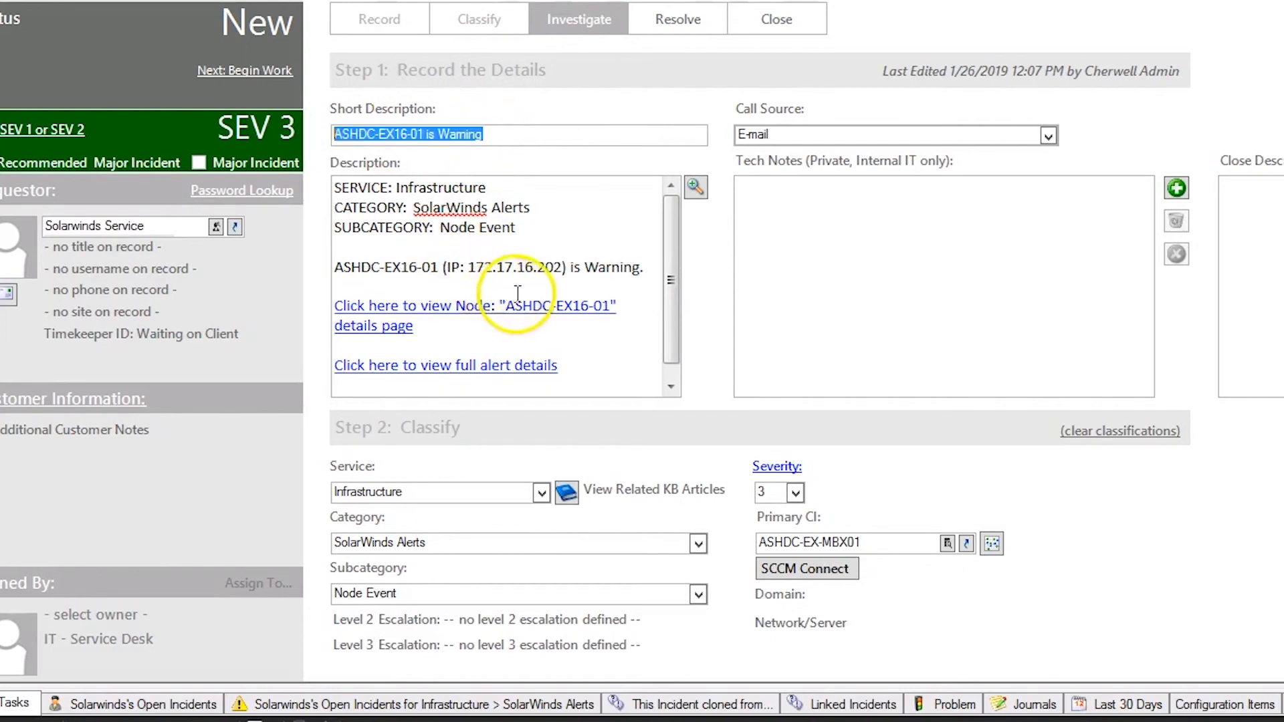